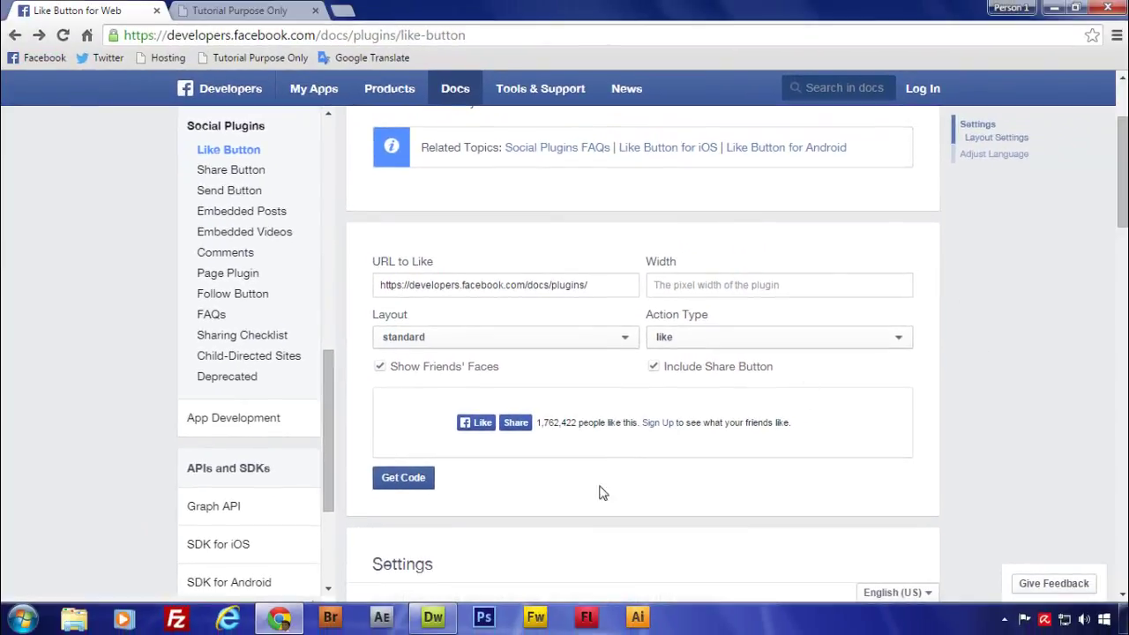
Switch to Dreamweaver and open index.html from the Tutorial Purpose Only site.
left_click(433, 618)
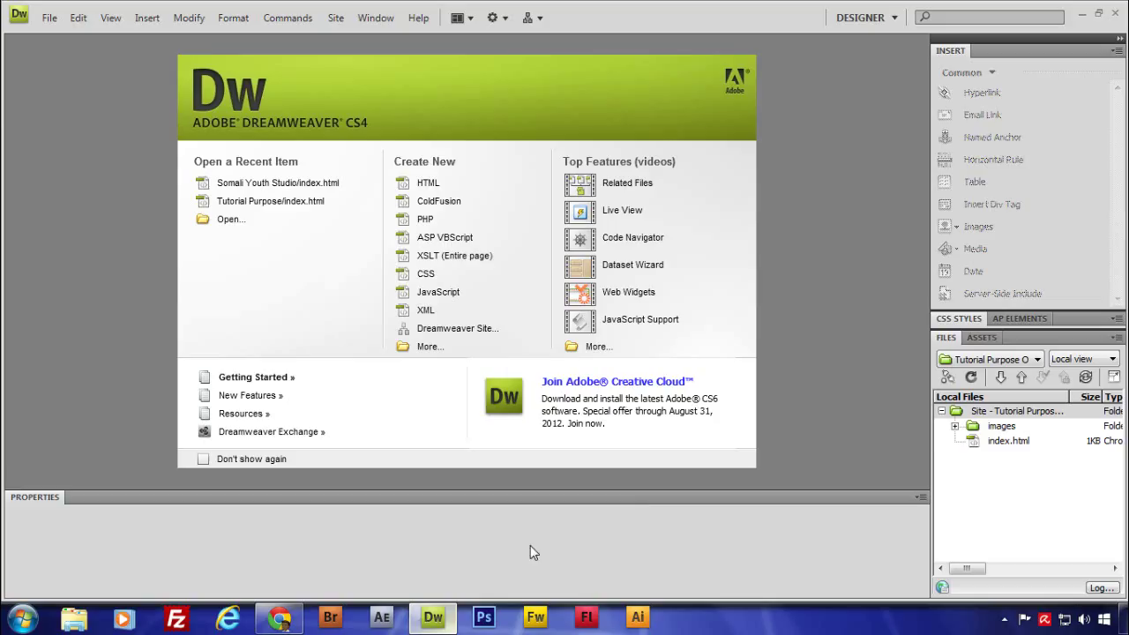
left_click(1005, 443)
double_click(1004, 443)
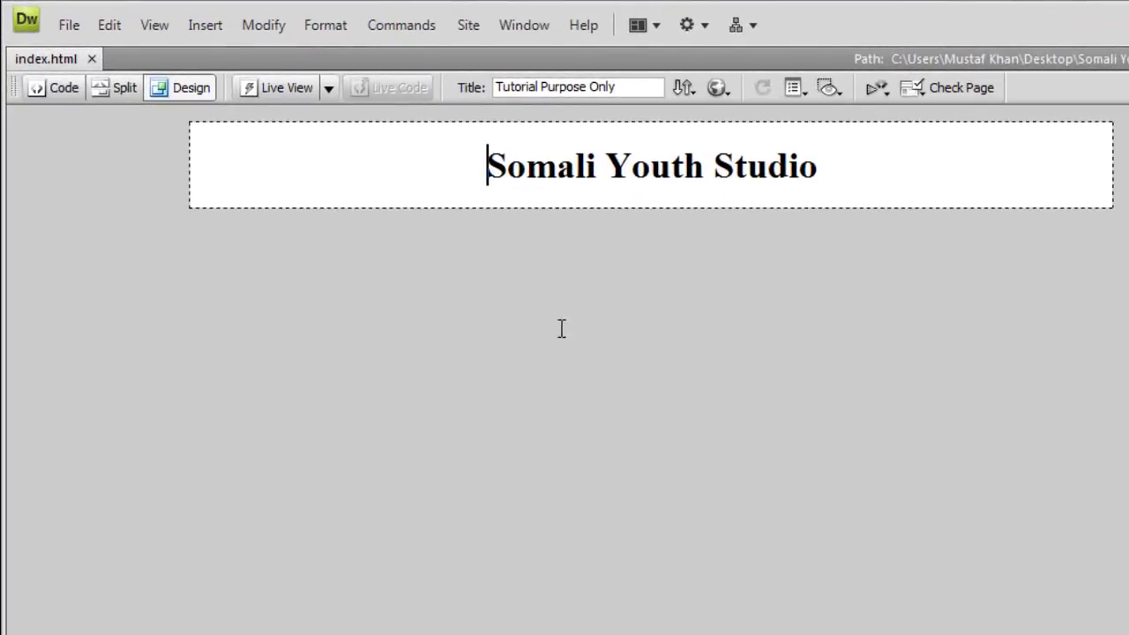
Review the page's heading and title, check its source code, and return to the Design view.
left_click_drag(468, 157, 841, 202)
left_click(864, 182)
left_click_drag(637, 86, 500, 86)
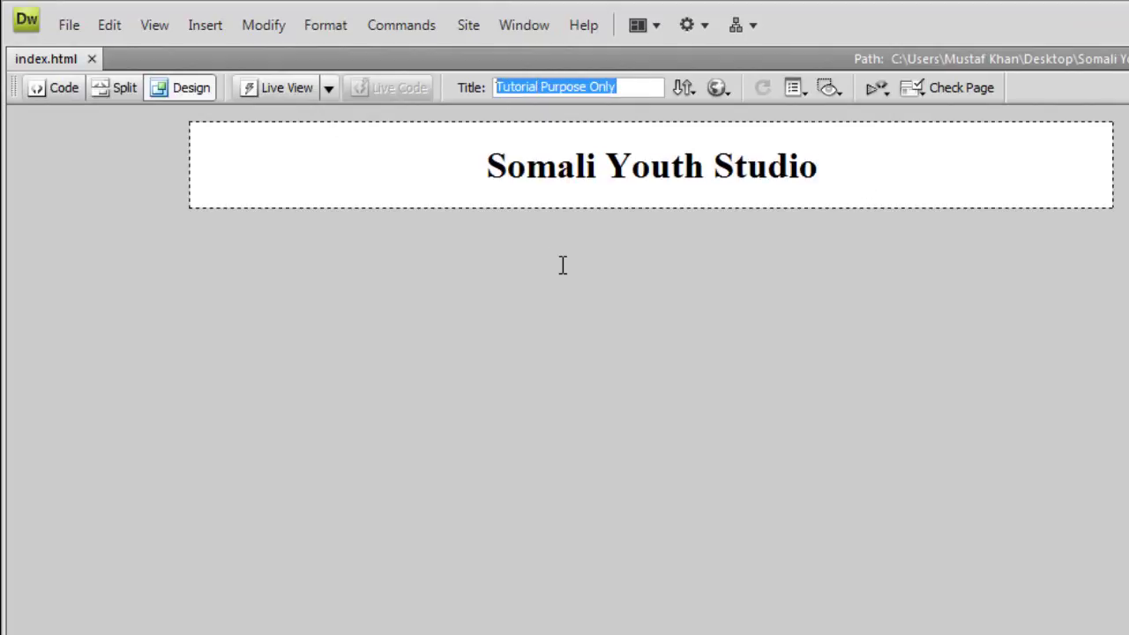
left_click(64, 88)
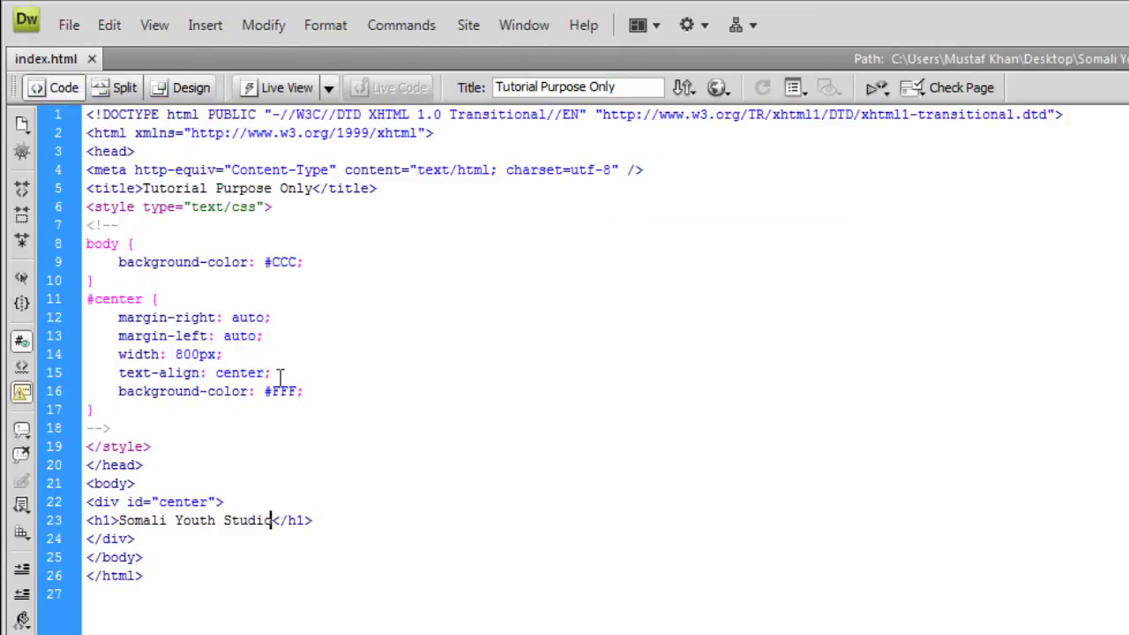
left_click(191, 88)
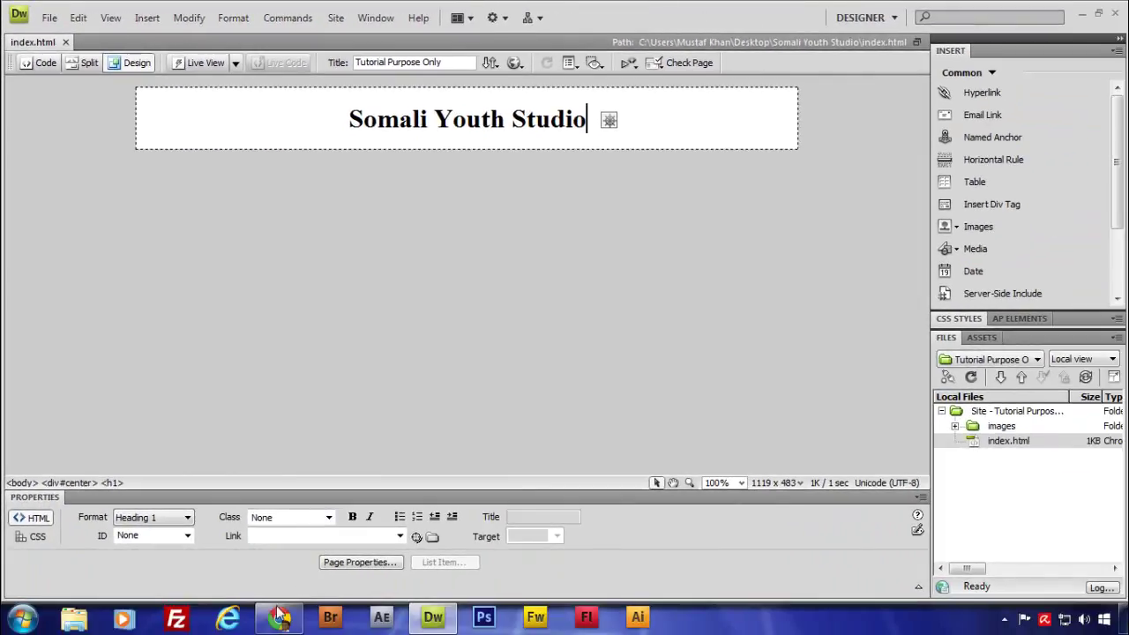
left_click(279, 616)
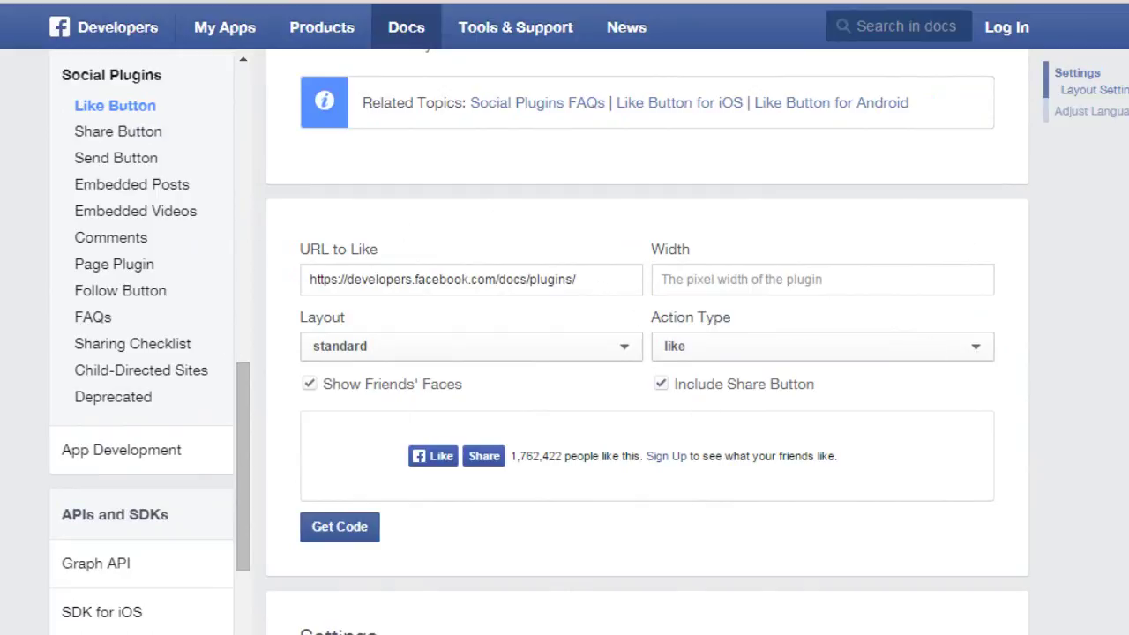
scroll(647, 346, "down", 3)
scroll(647, 346, "up", 1)
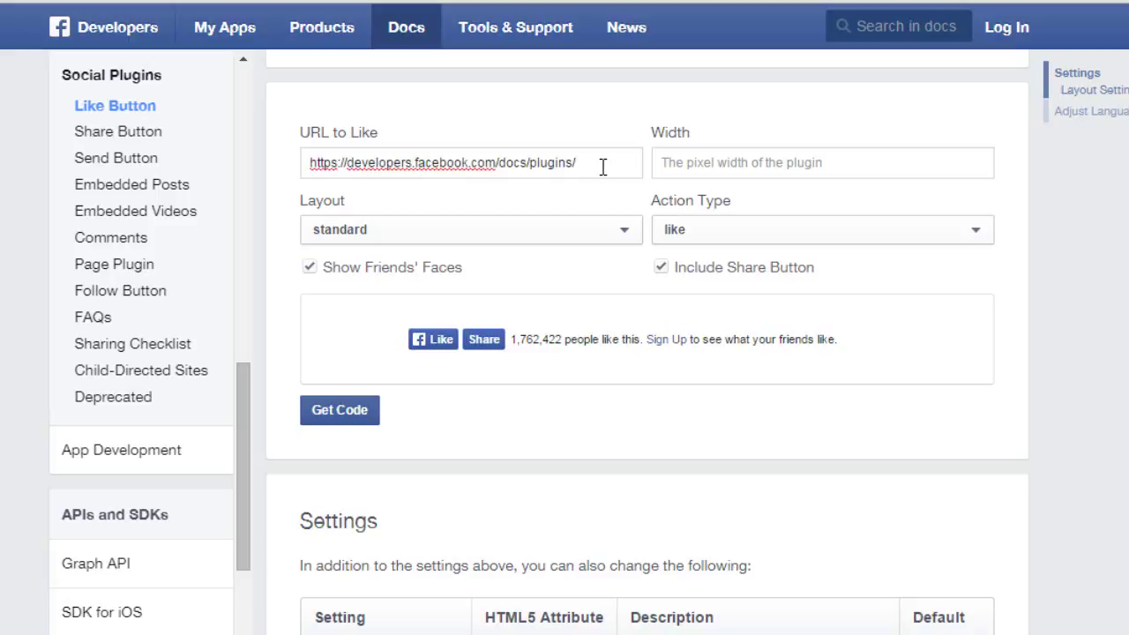
left_click_drag(348, 162, 593, 180)
type("fac")
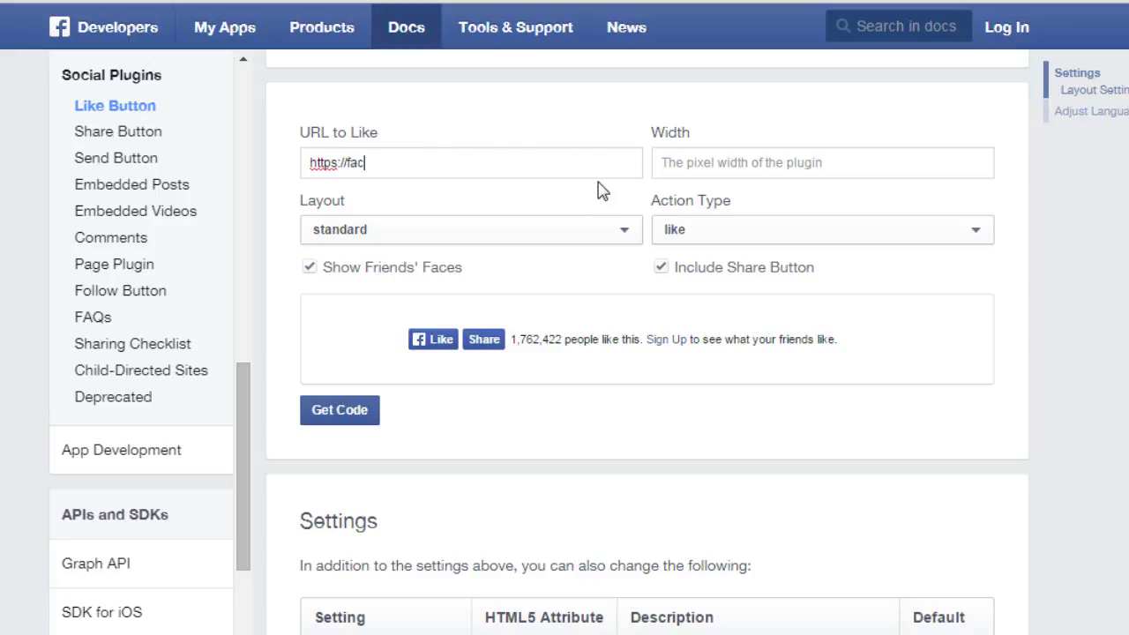
type("ebook.com/waxbarasho")
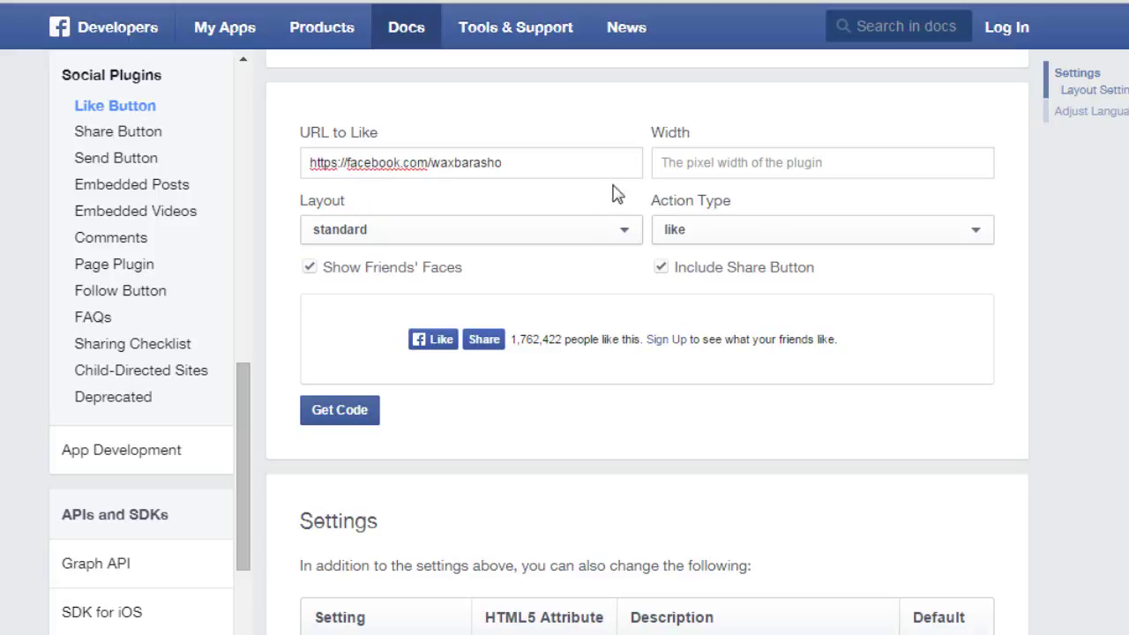
left_click(950, 417)
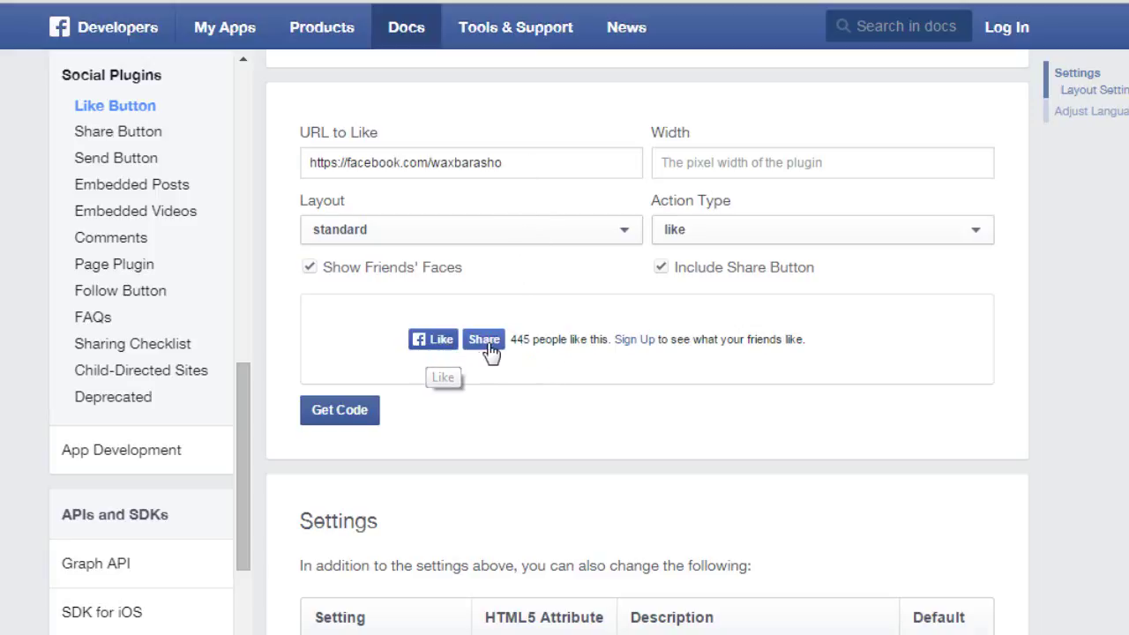
Copy the URL to Like and try a personal website address in its place.
left_click_drag(439, 162, 459, 264)
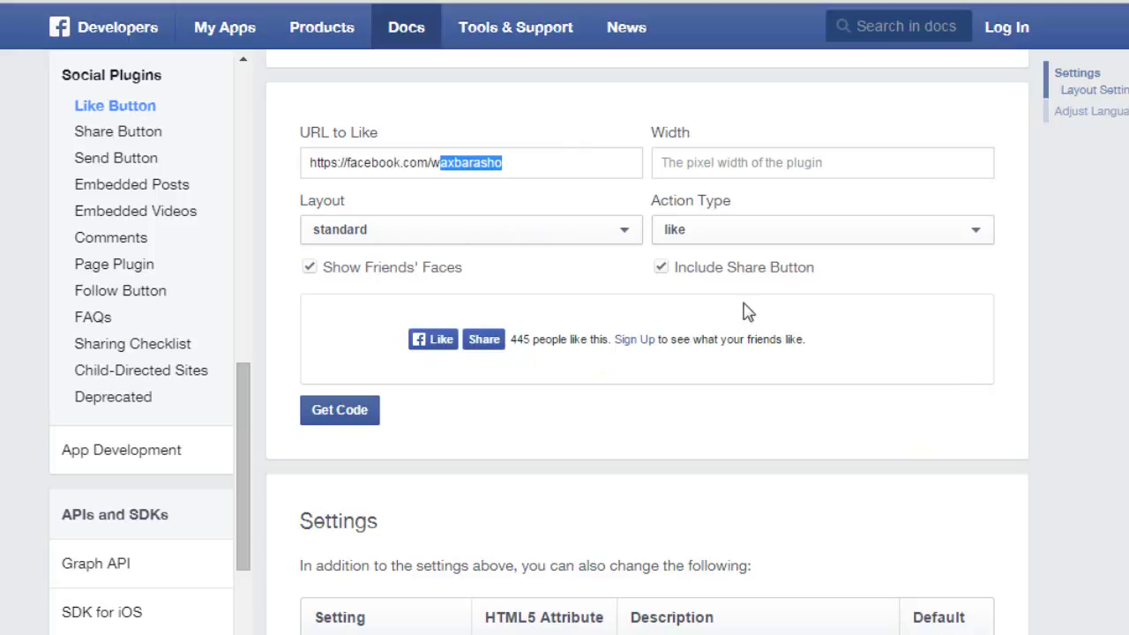
left_click_drag(490, 164, 421, 161)
key("ctrl+a")
key("ctrl+c")
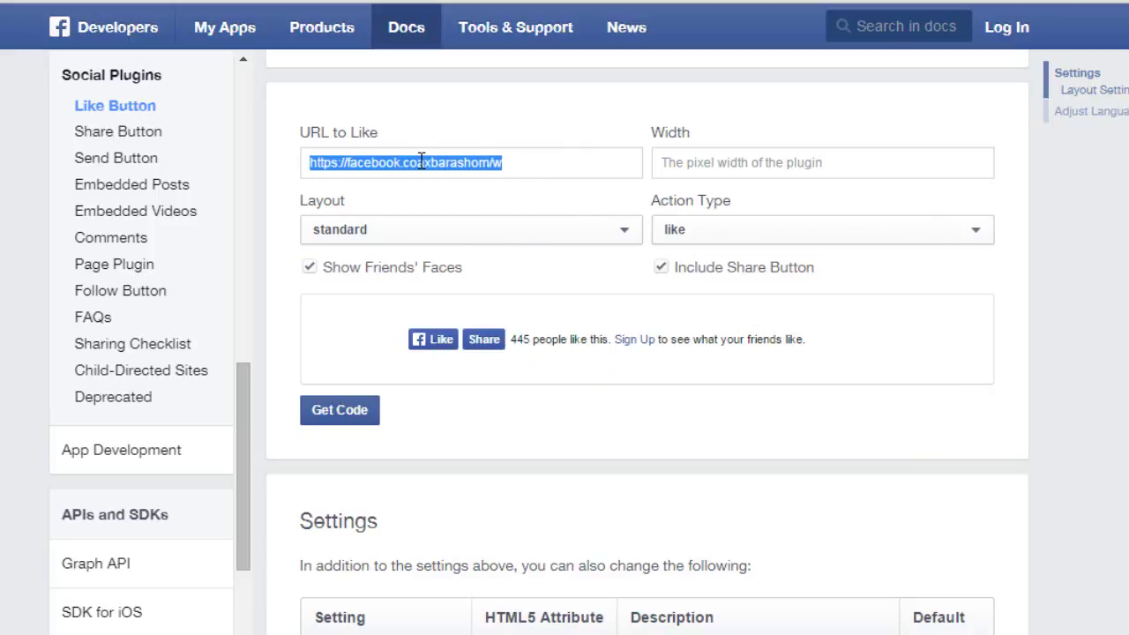
type("mustaf")
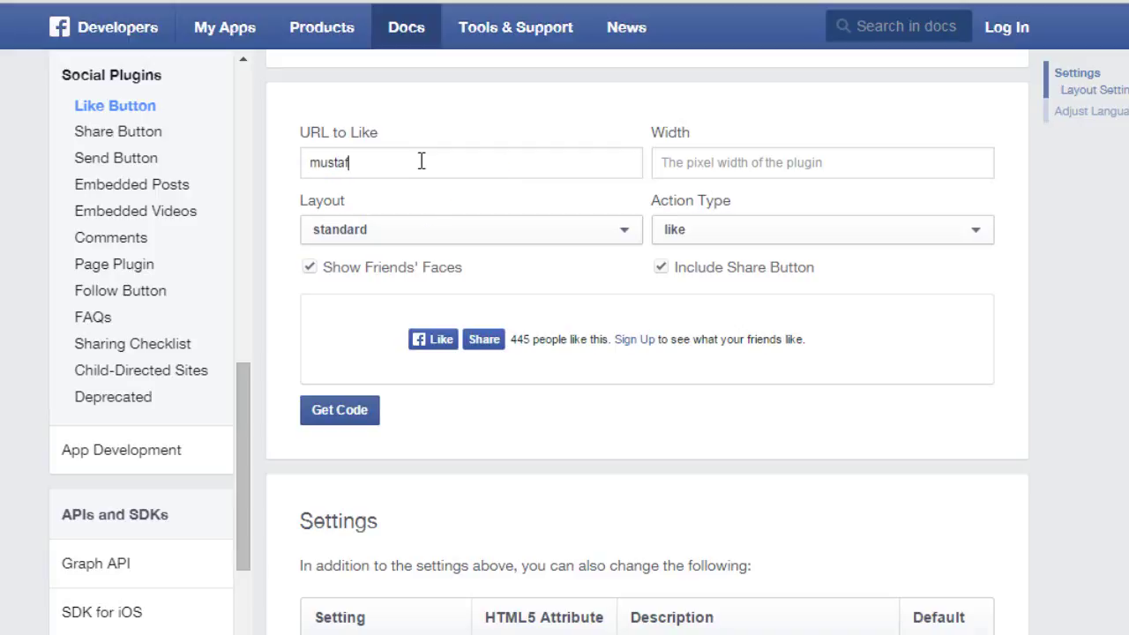
type("khan.tk")
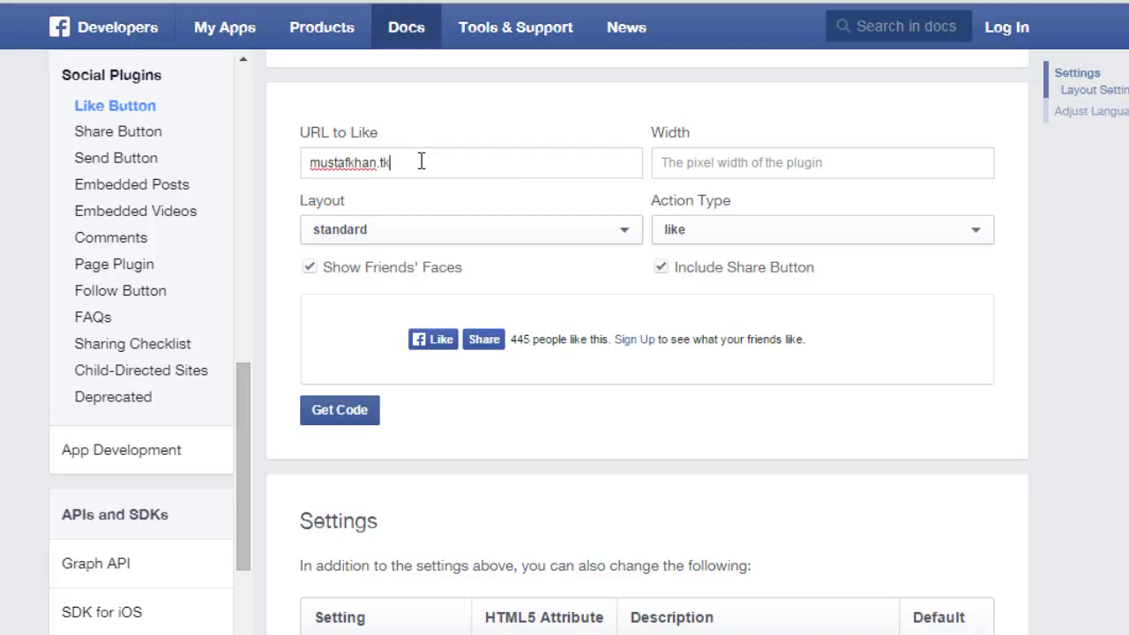
left_click(850, 423)
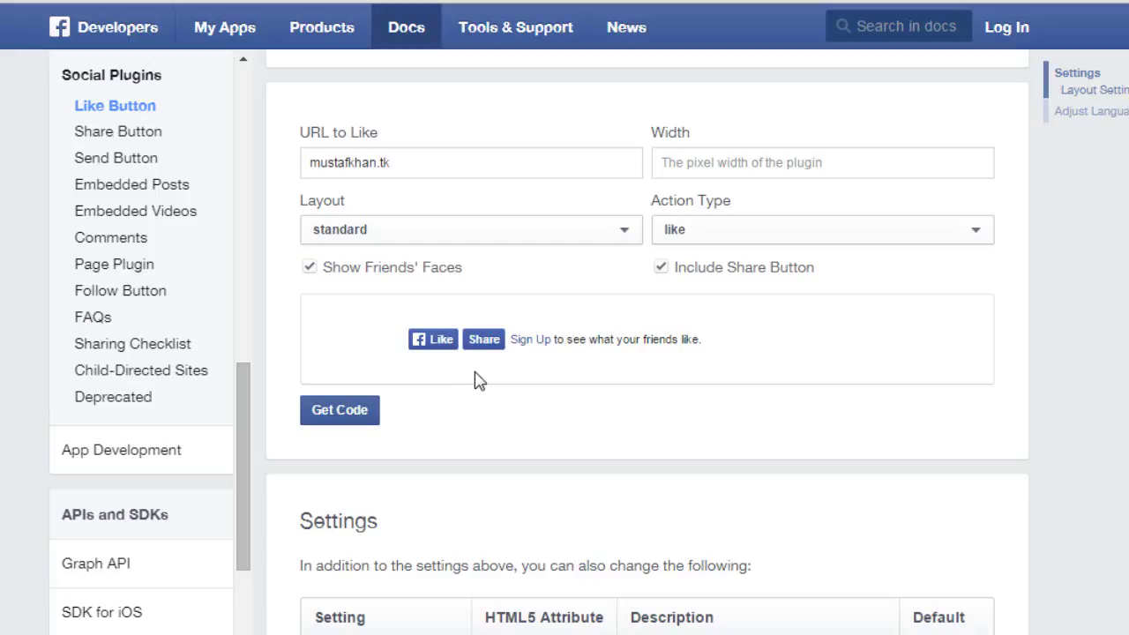
left_click(448, 161)
key("ctrl+a")
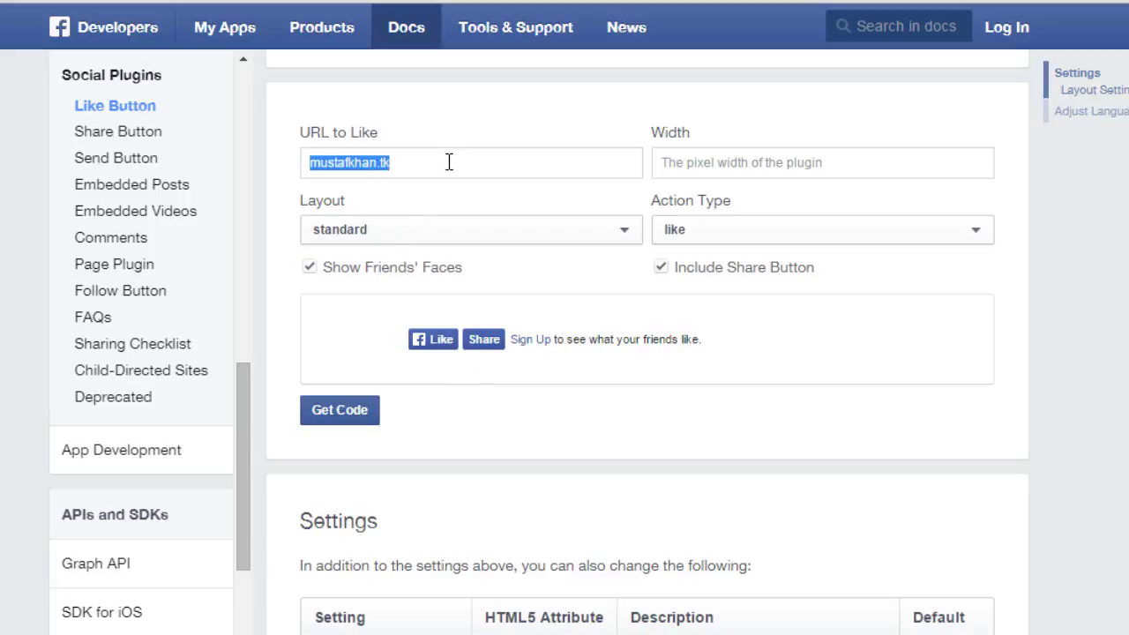
key("ctrl+v")
key("ctrl+a")
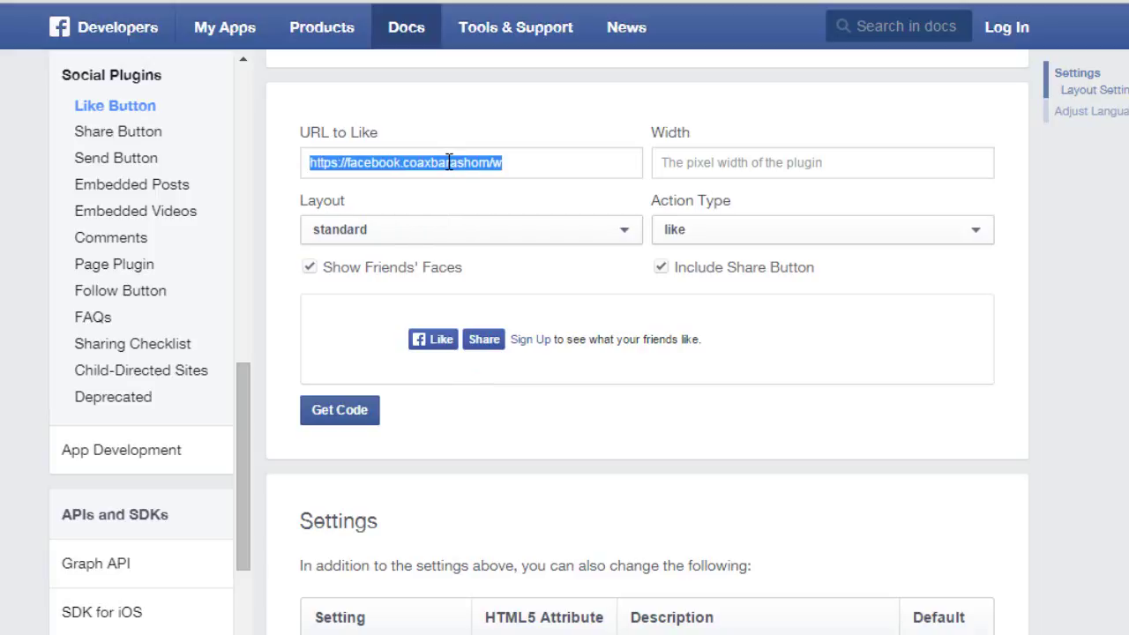
left_click(524, 410)
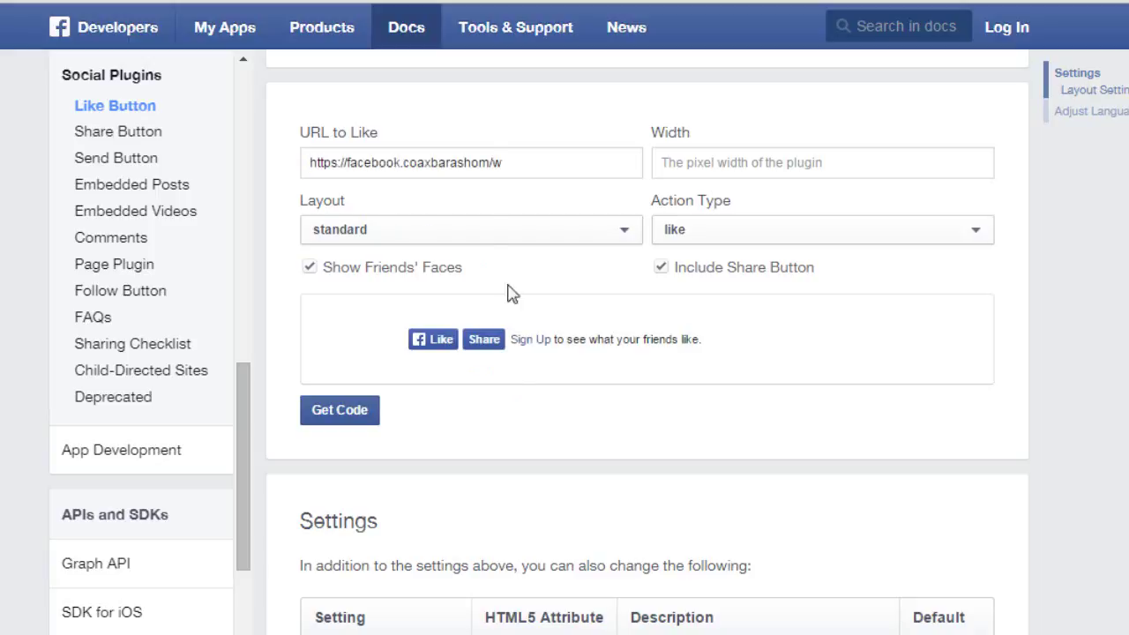
double_click(531, 166)
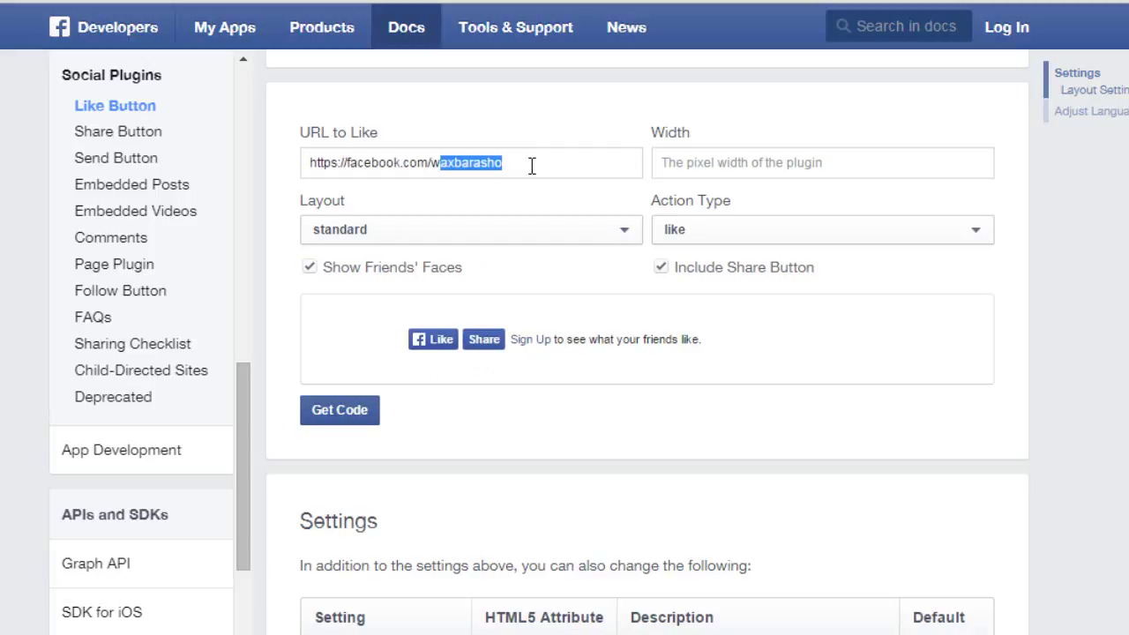
left_click(537, 163)
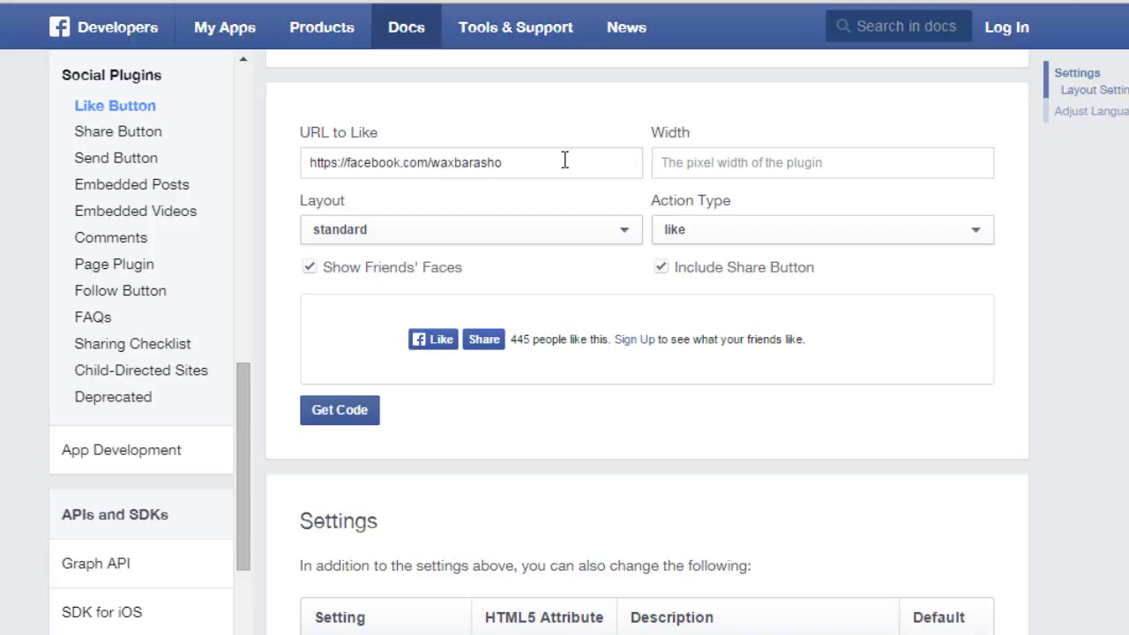
left_click_drag(504, 162, 315, 161)
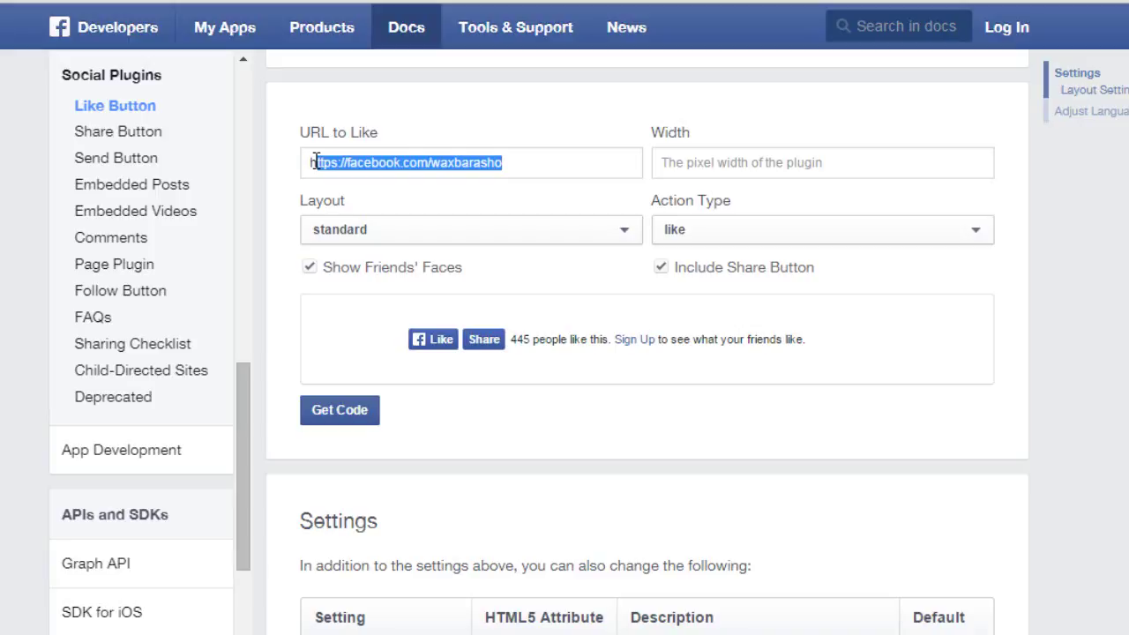
Try a plugin width of 200px and clear the width again.
left_click(731, 157)
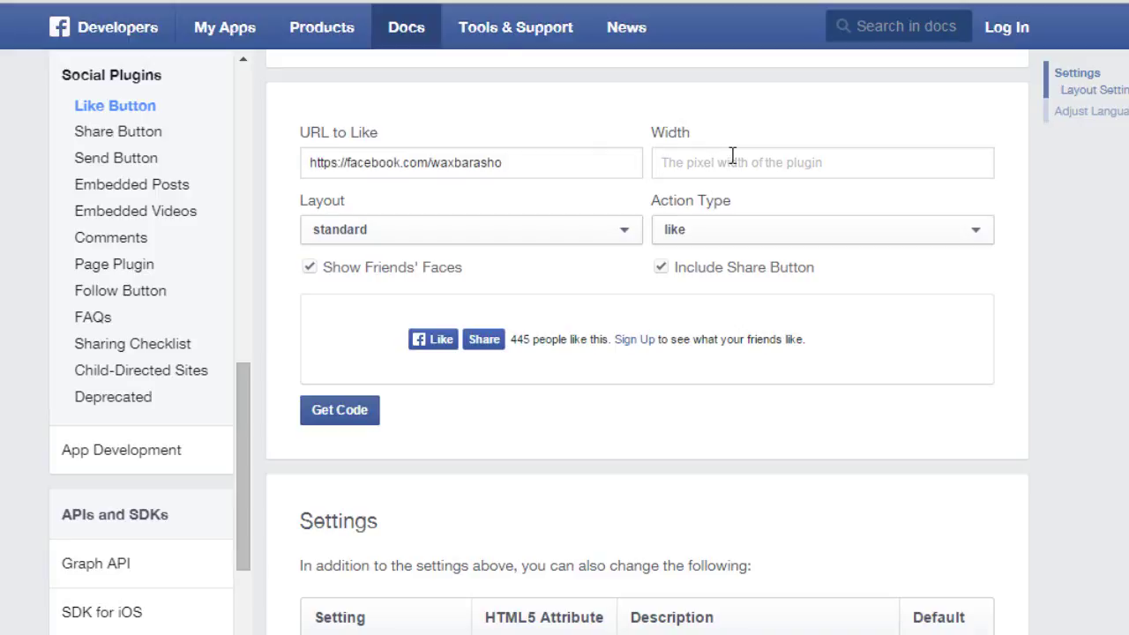
type("200")
type("px")
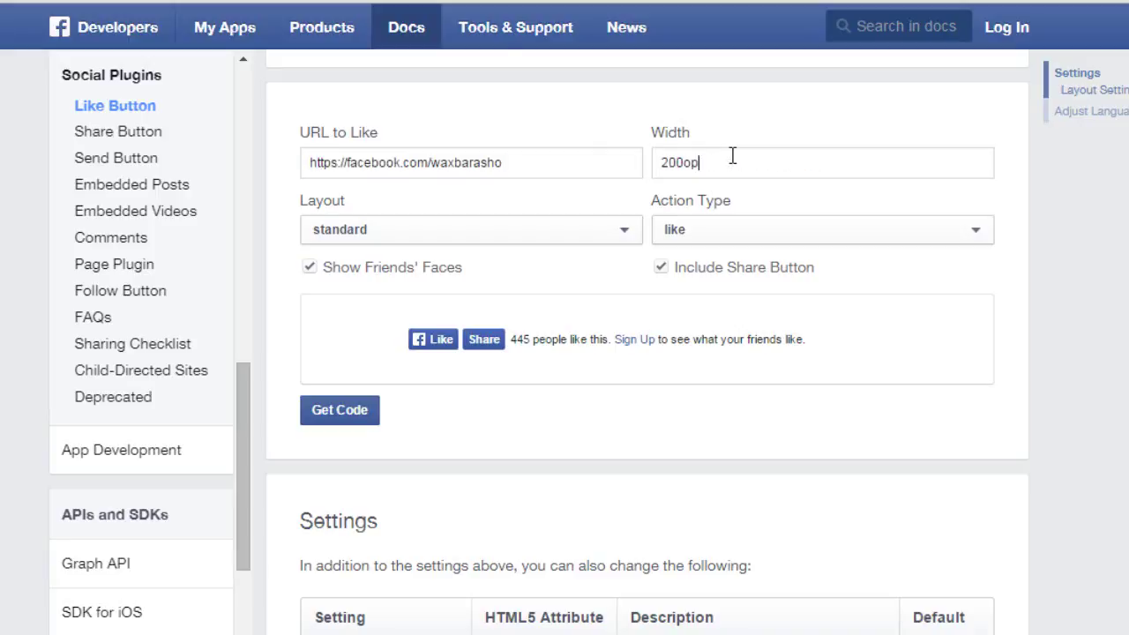
key("BackSpace")
key("BackSpace")
type("p")
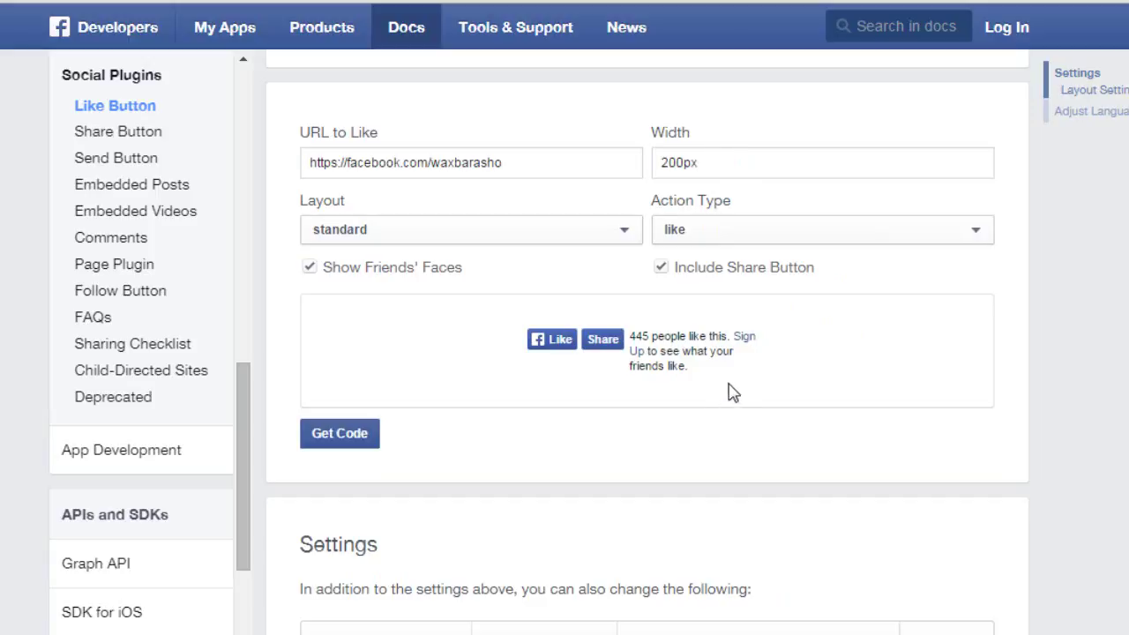
key("ctrl+a")
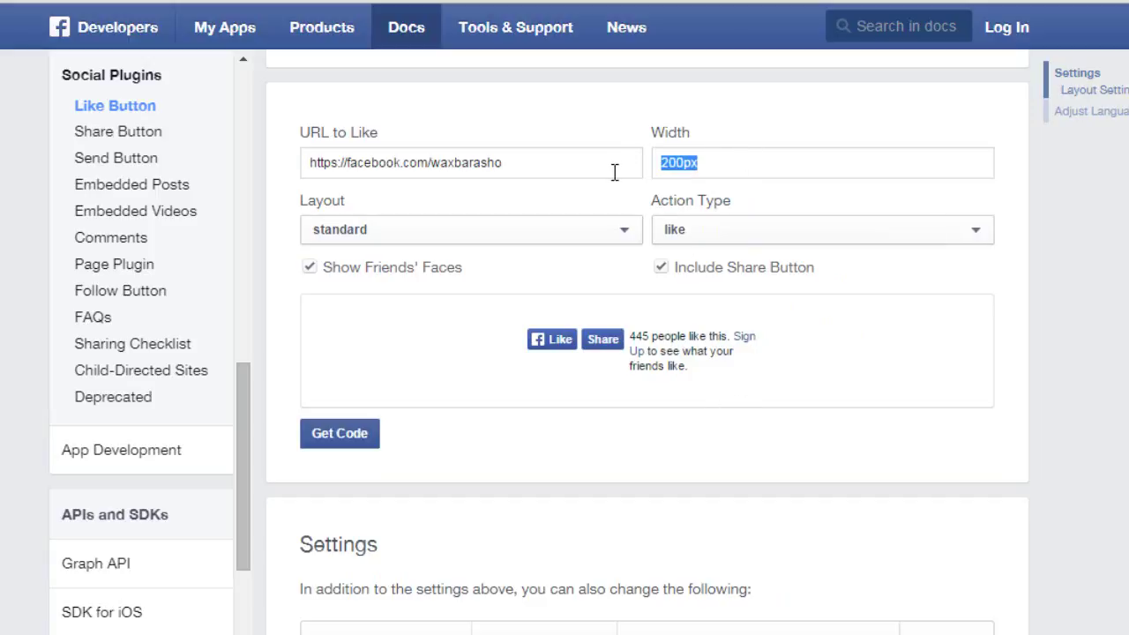
key("BackSpace")
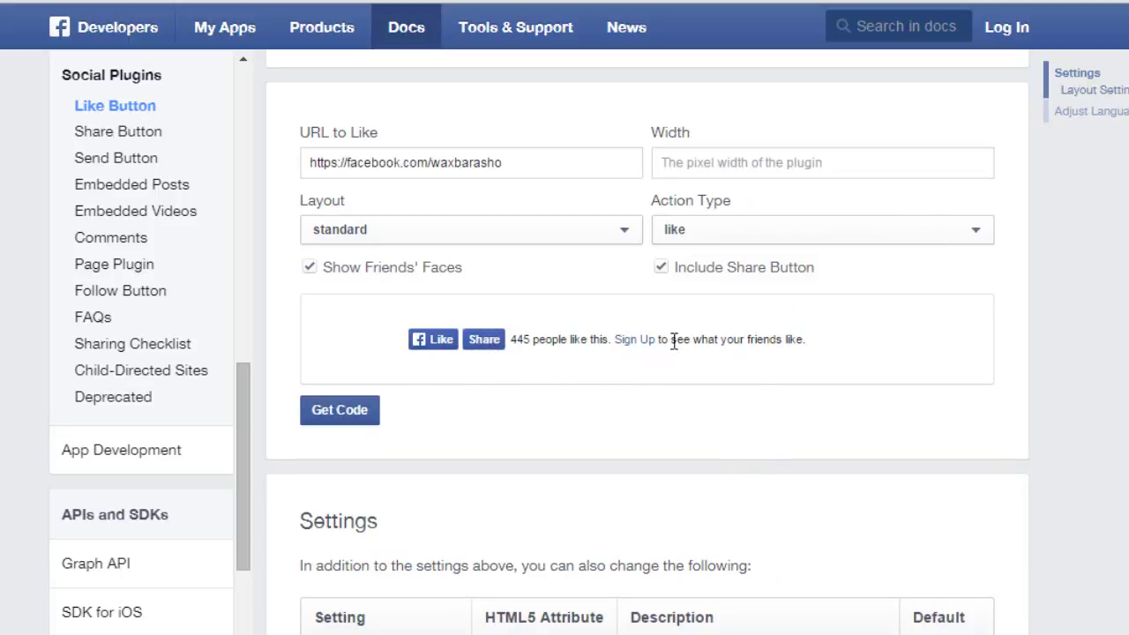
Preview the box_count layout for the like button and change the layout to button_count.
left_click(482, 236)
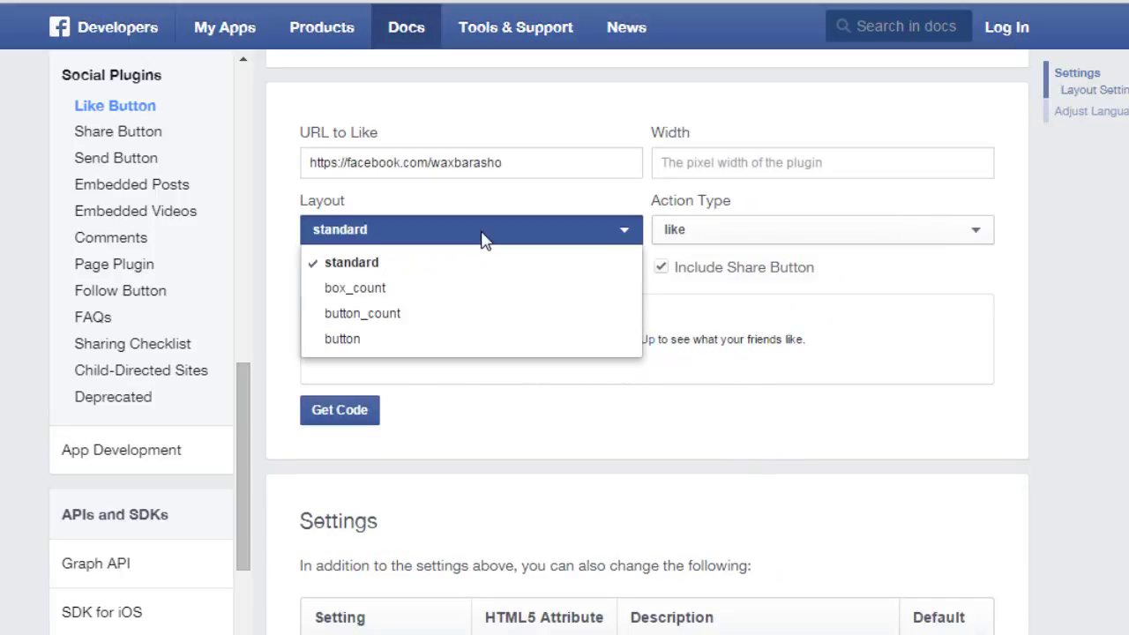
left_click(625, 425)
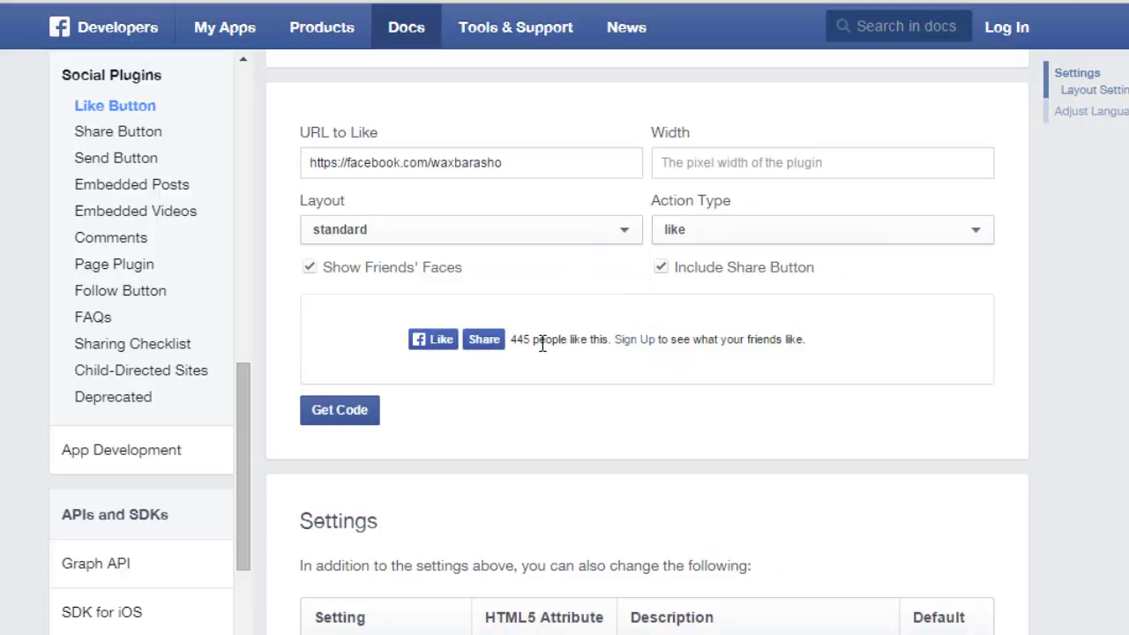
left_click(521, 231)
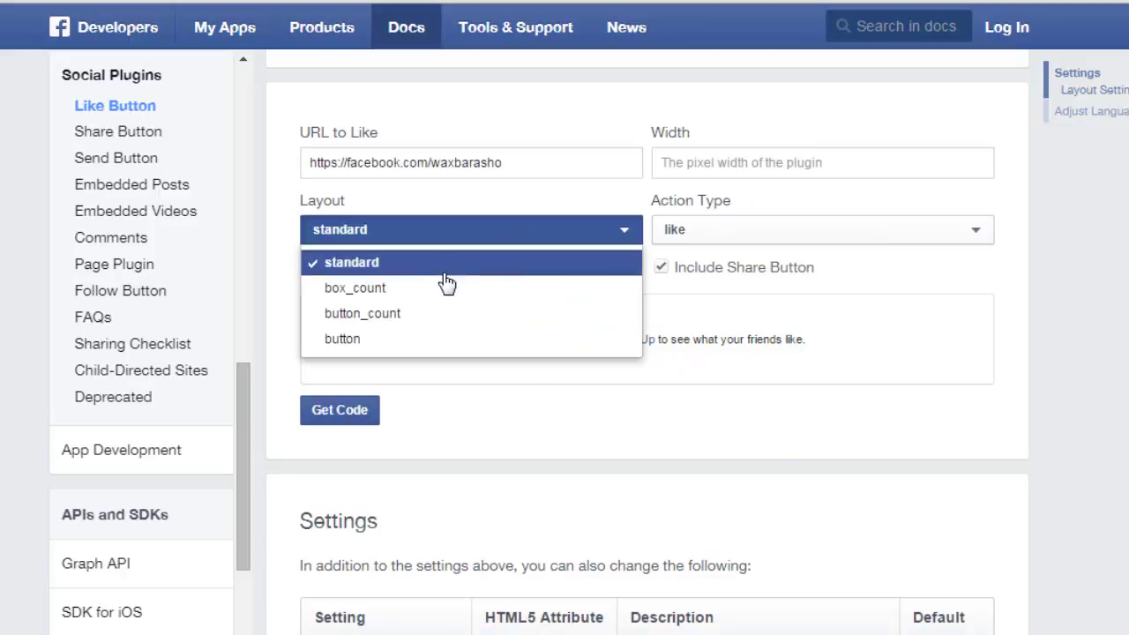
left_click(441, 287)
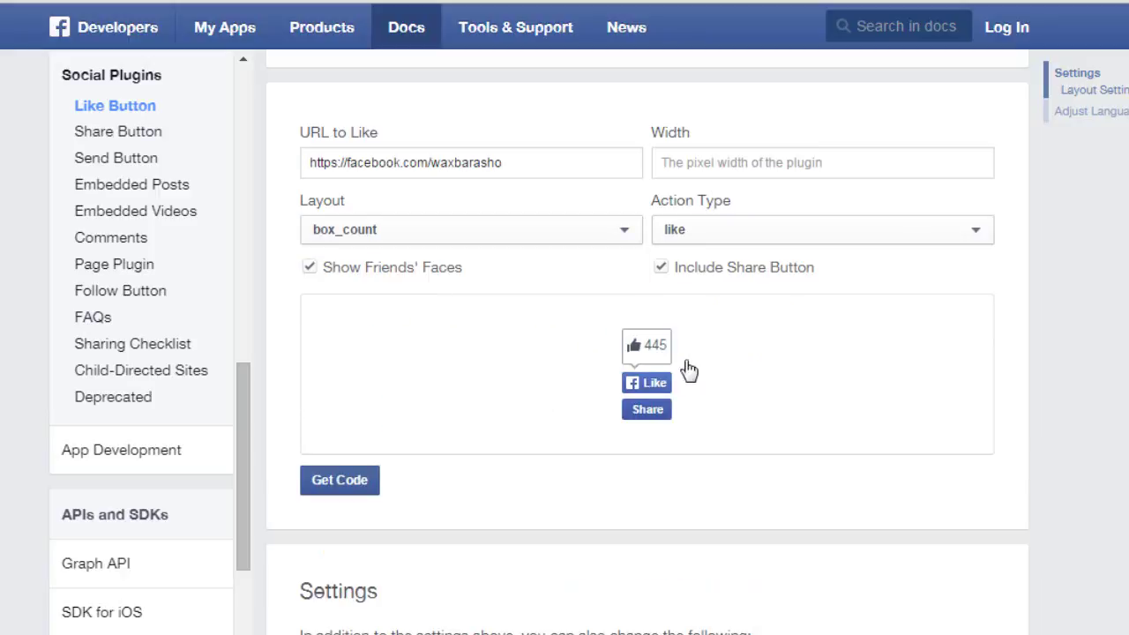
left_click(487, 235)
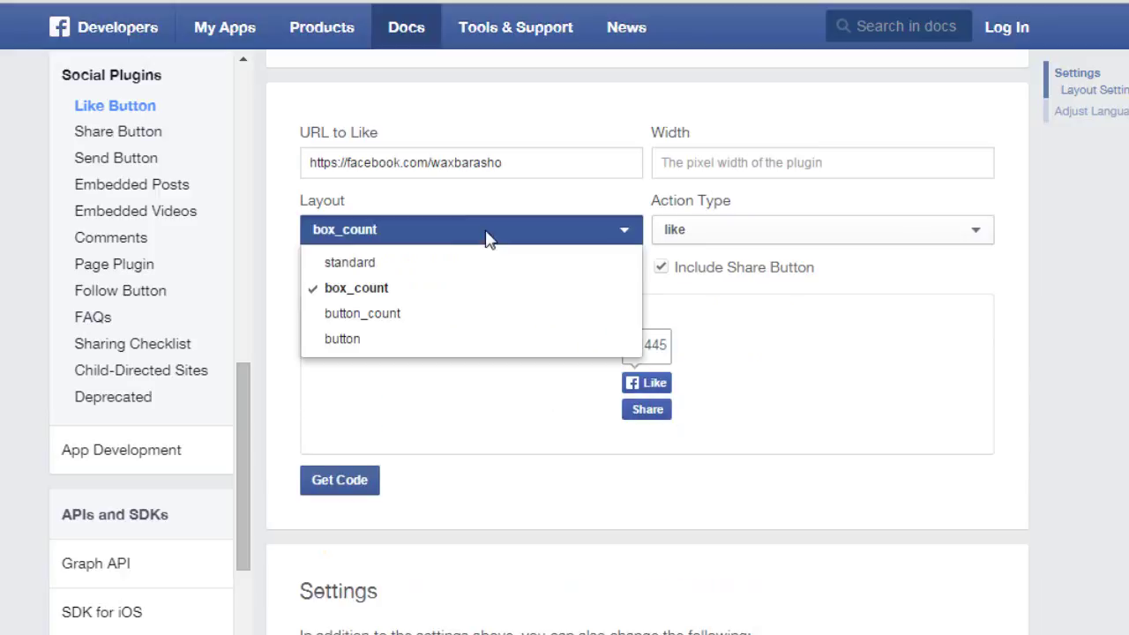
left_click(445, 316)
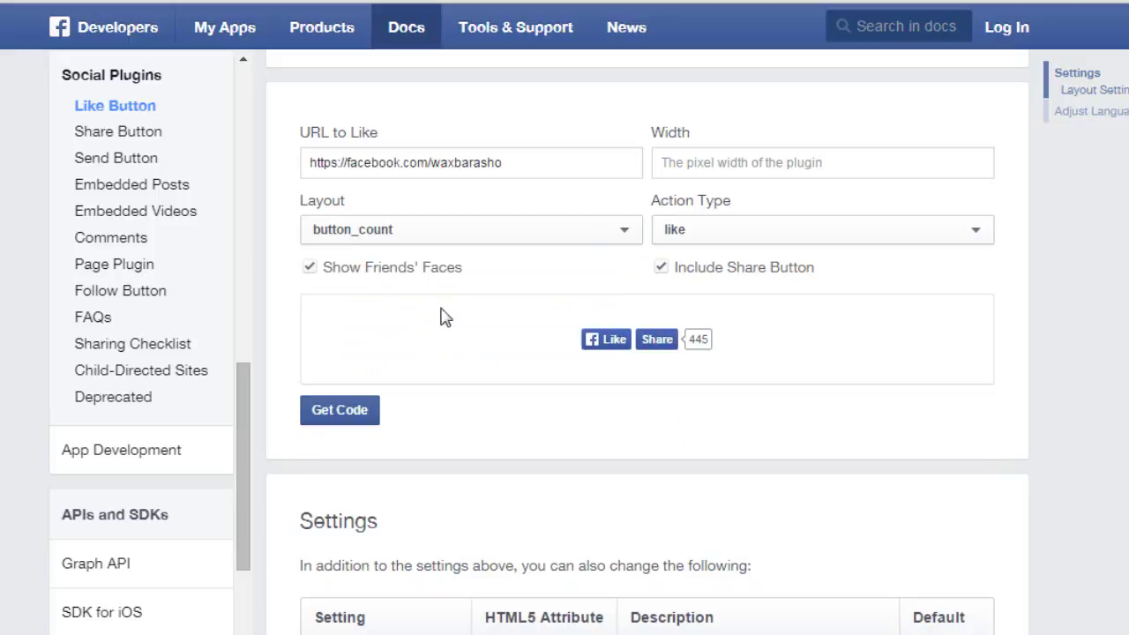
Preview the button layout for the like button and set the layout to standard.
left_click(474, 231)
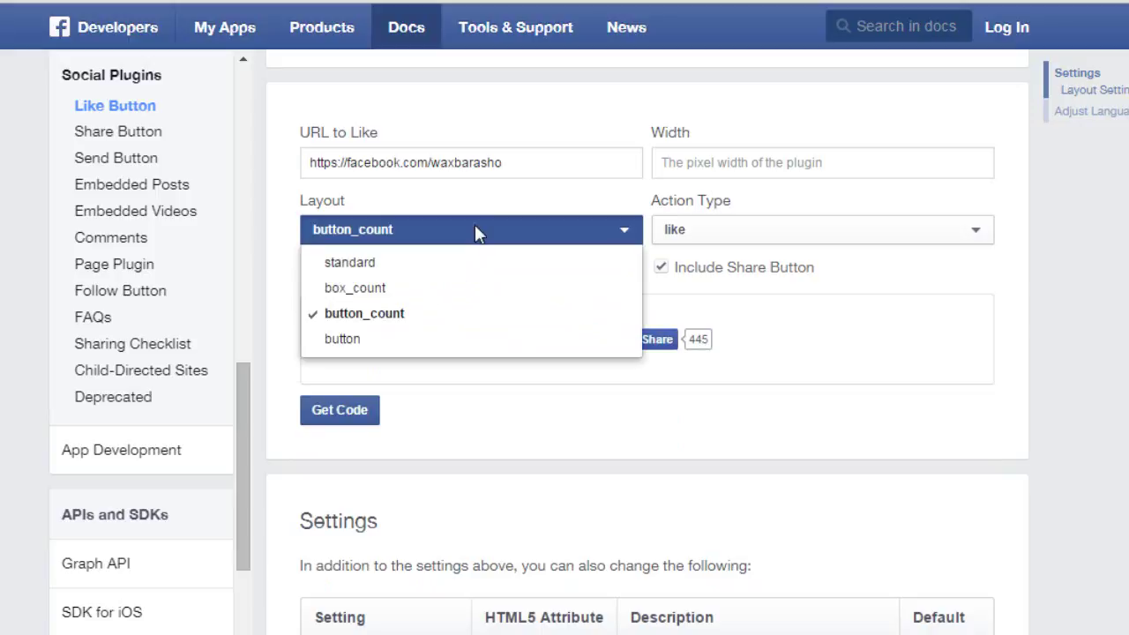
left_click(475, 231)
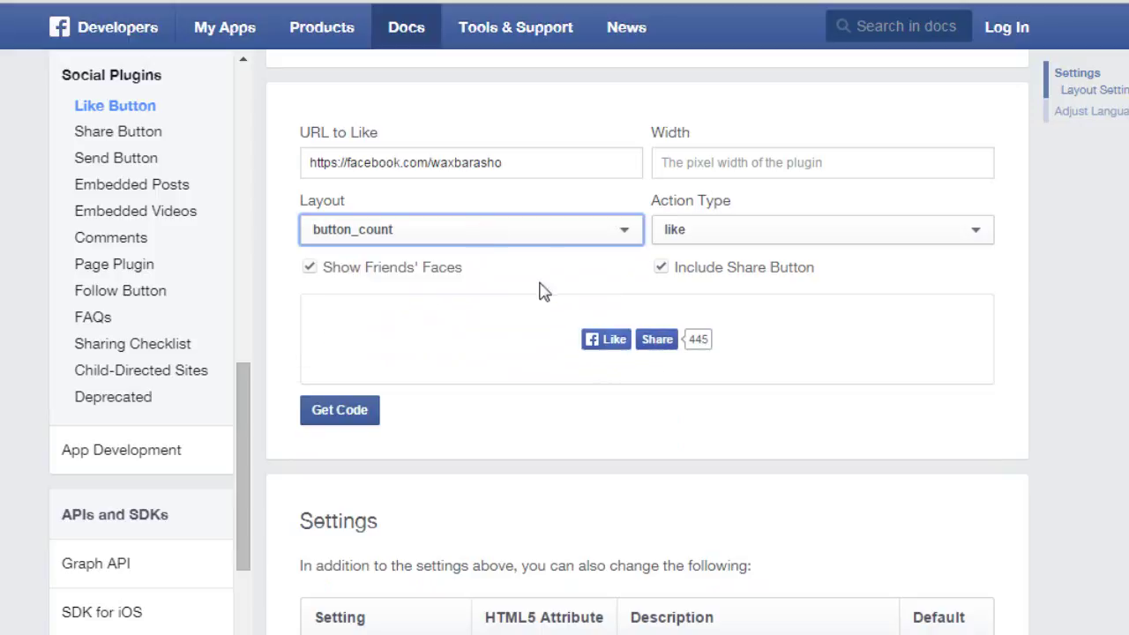
left_click(504, 239)
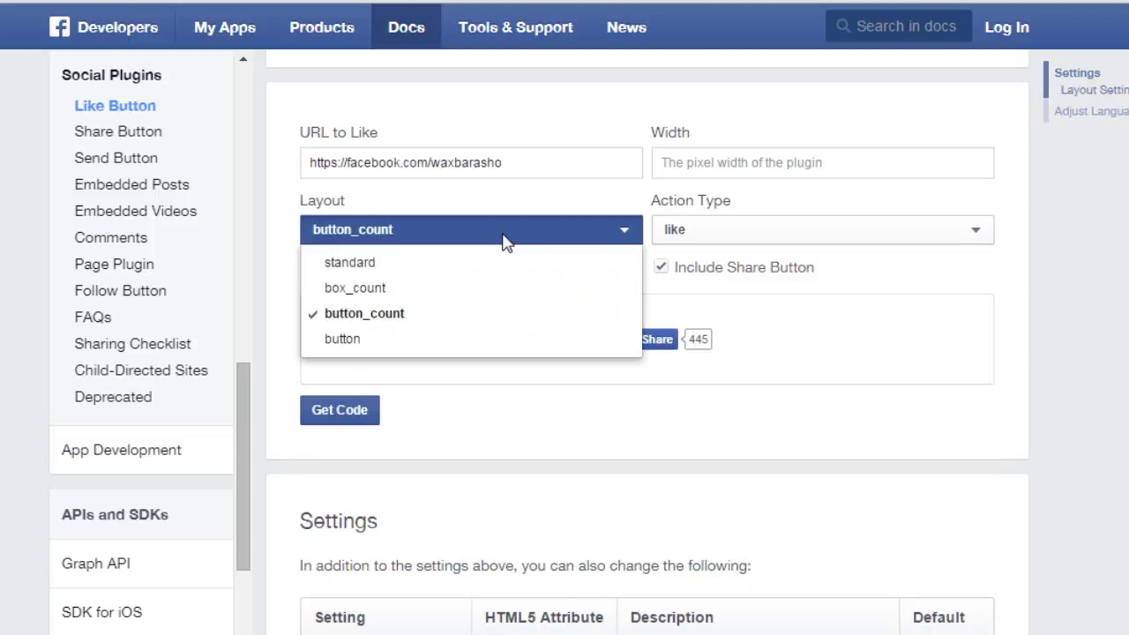
left_click(465, 343)
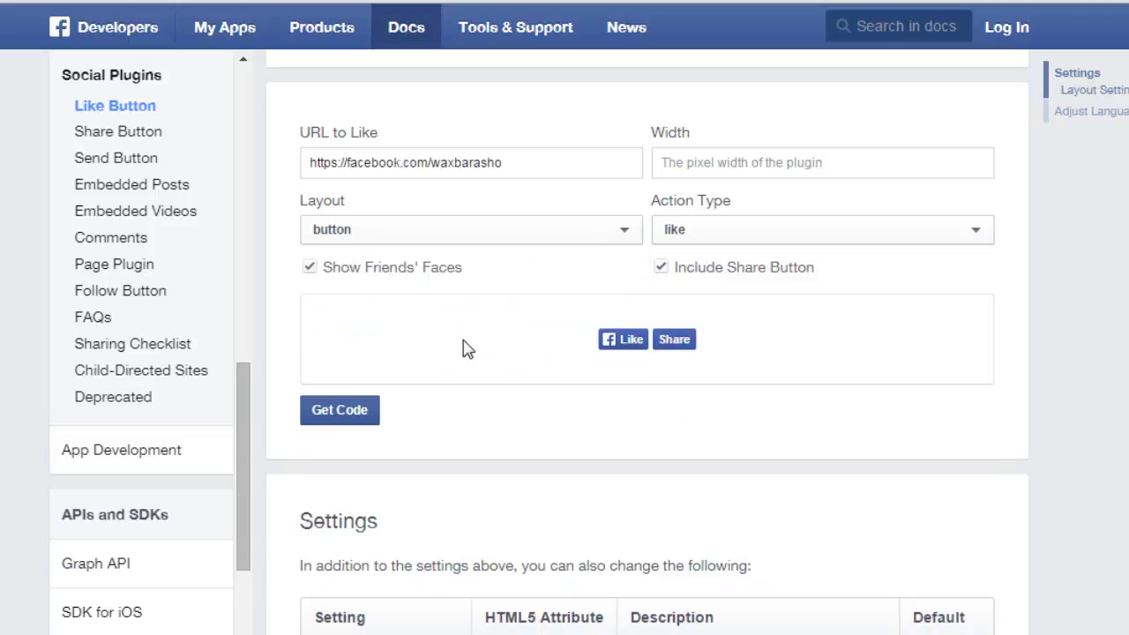
left_click(486, 236)
left_click(459, 261)
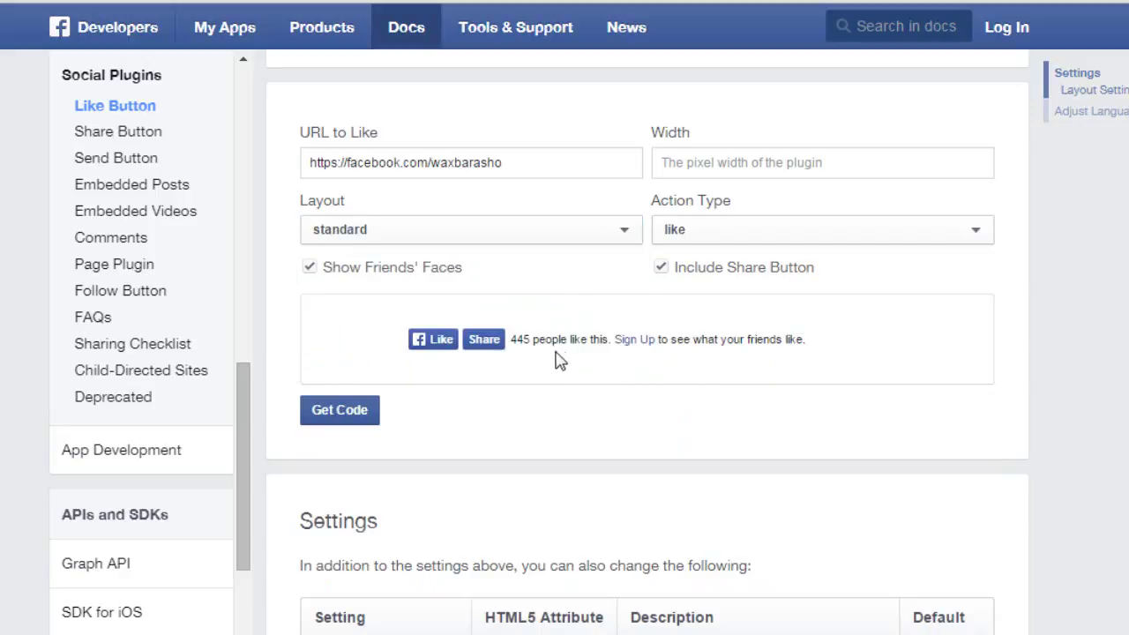
Try the recommend action type for the plugin and set the action type back to like.
left_click(920, 231)
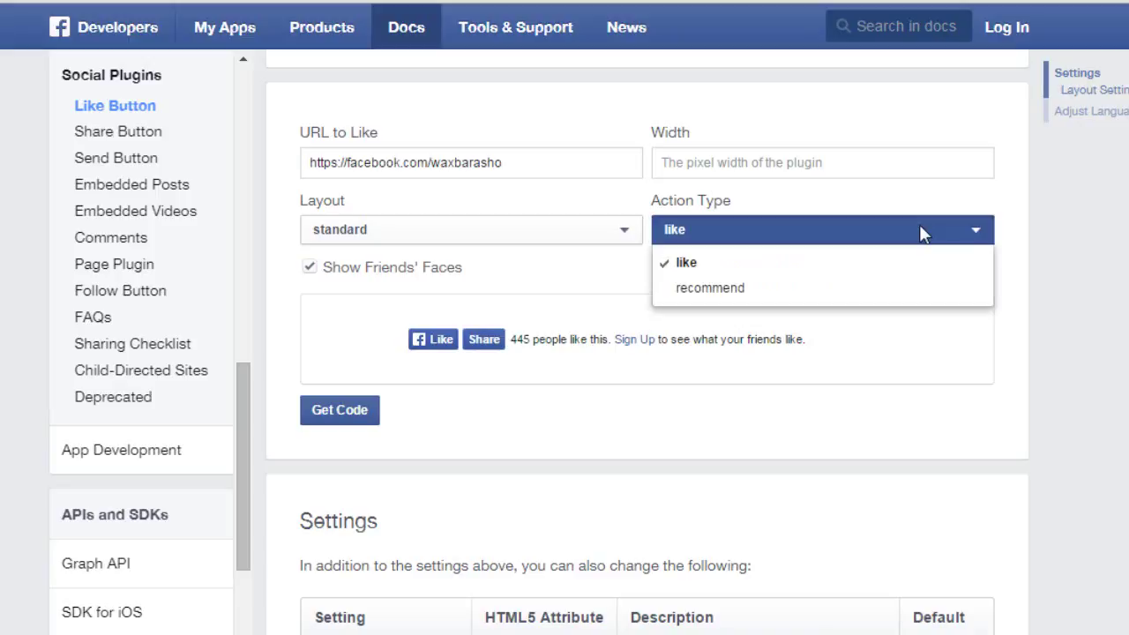
left_click(913, 298)
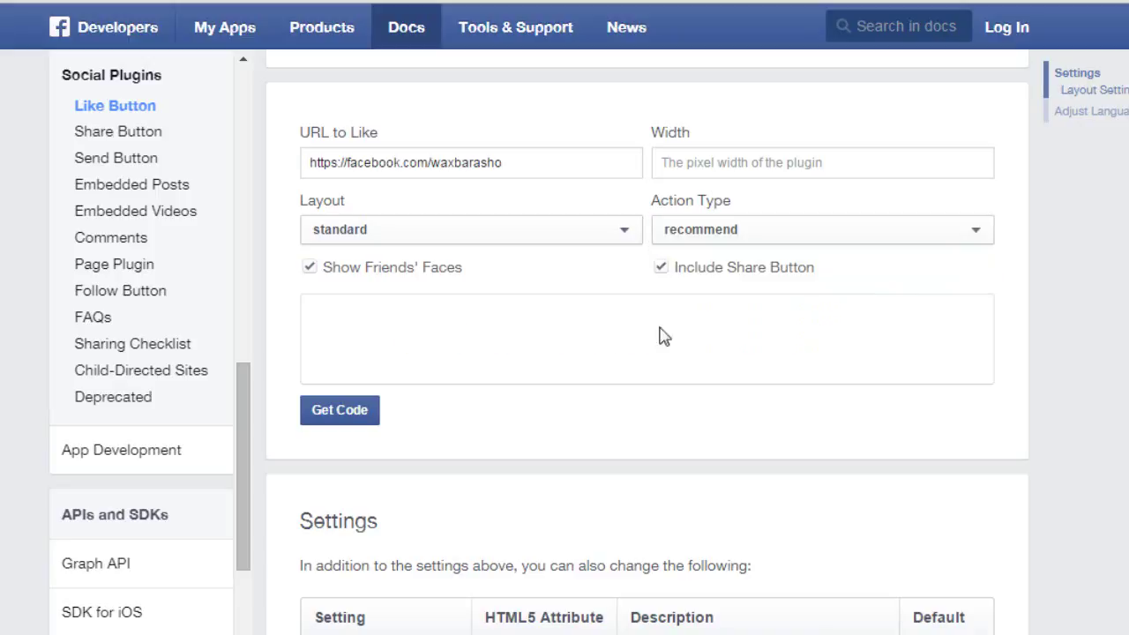
left_click(791, 234)
left_click(745, 268)
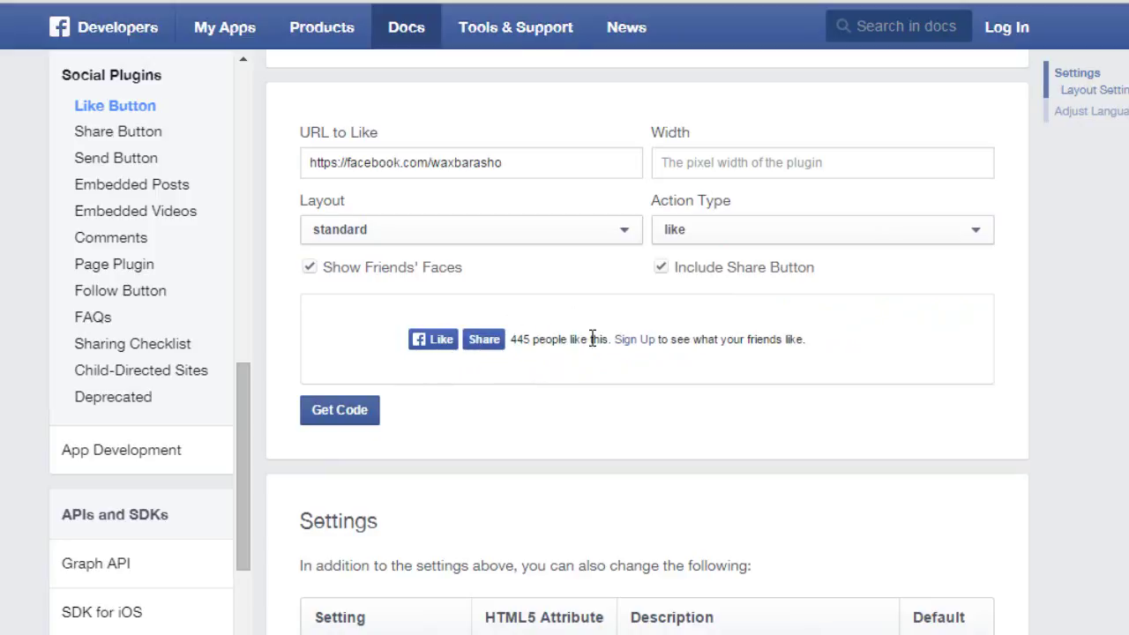
Generate the like button's plugin code with Show Friends' Faces enabled and highlight both code blocks.
left_click(310, 272)
left_click(310, 271)
left_click_drag(533, 340, 518, 339)
left_click(346, 414)
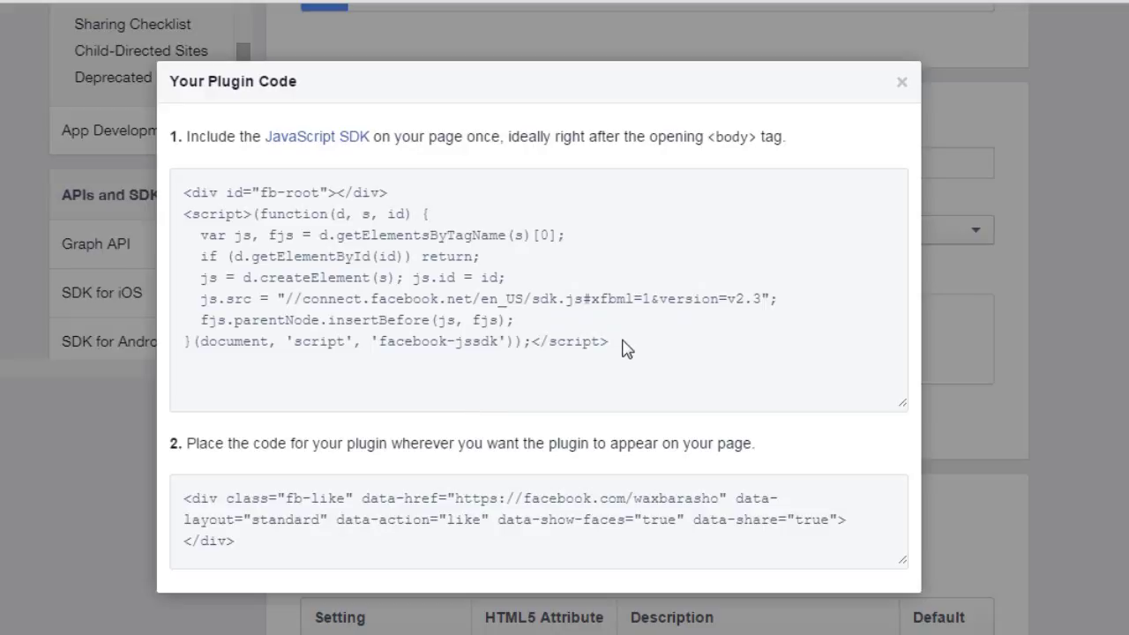
left_click_drag(617, 343, 183, 191)
triple_click(649, 497)
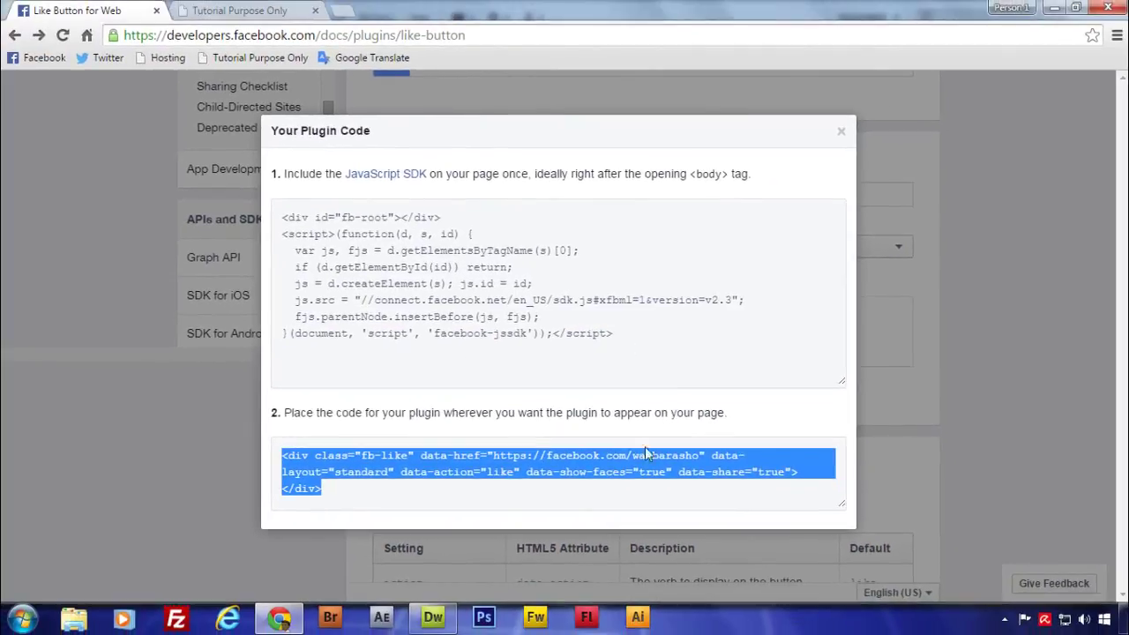
Switch to Dreamweaver and compare the Somali Youth Studio heading of index.html in the design and code views.
left_click(432, 617)
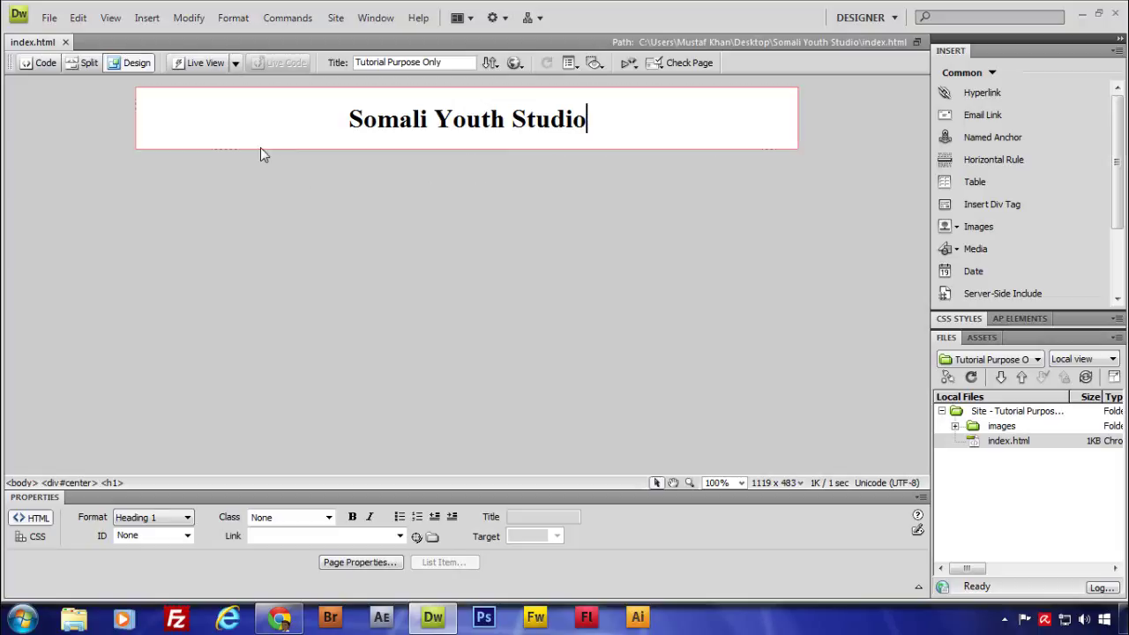
left_click(40, 65)
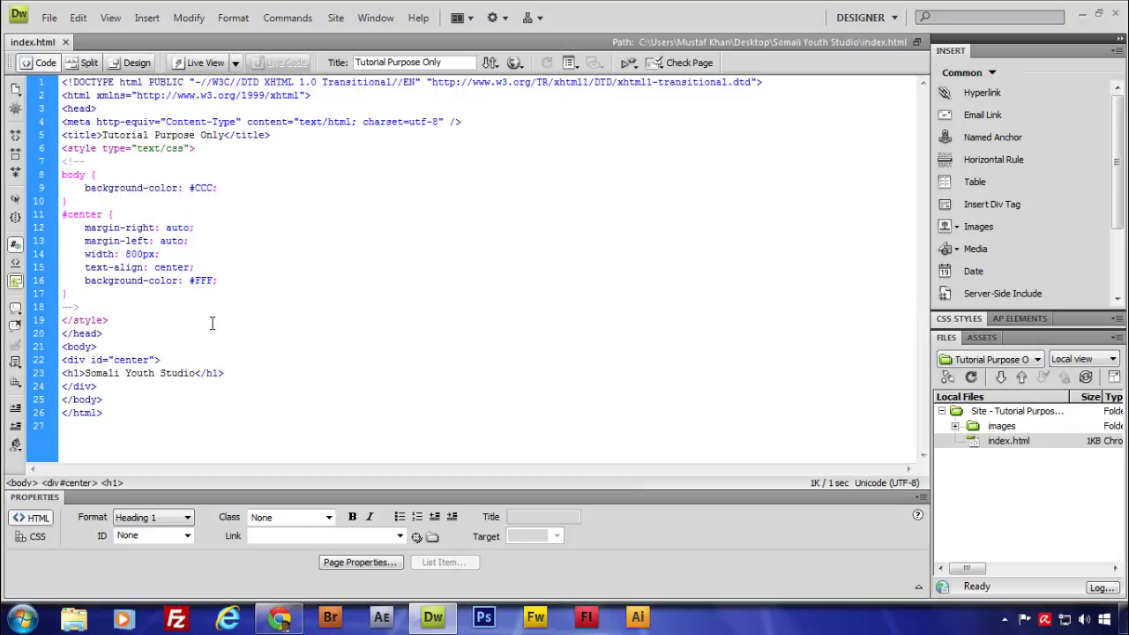
left_click(123, 63)
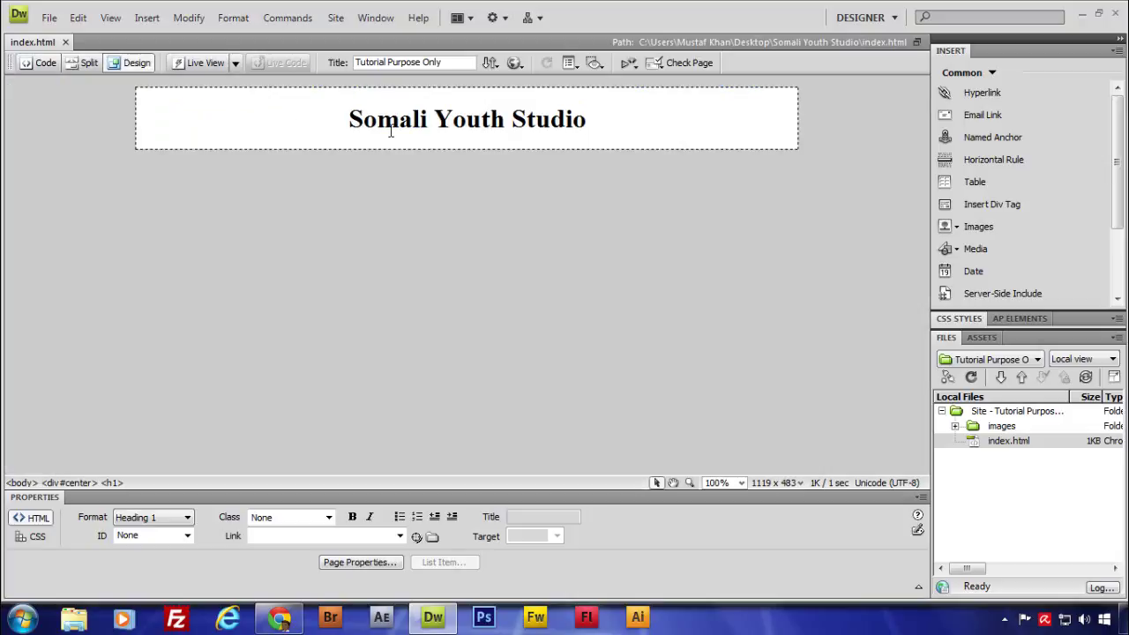
left_click_drag(348, 119, 587, 119)
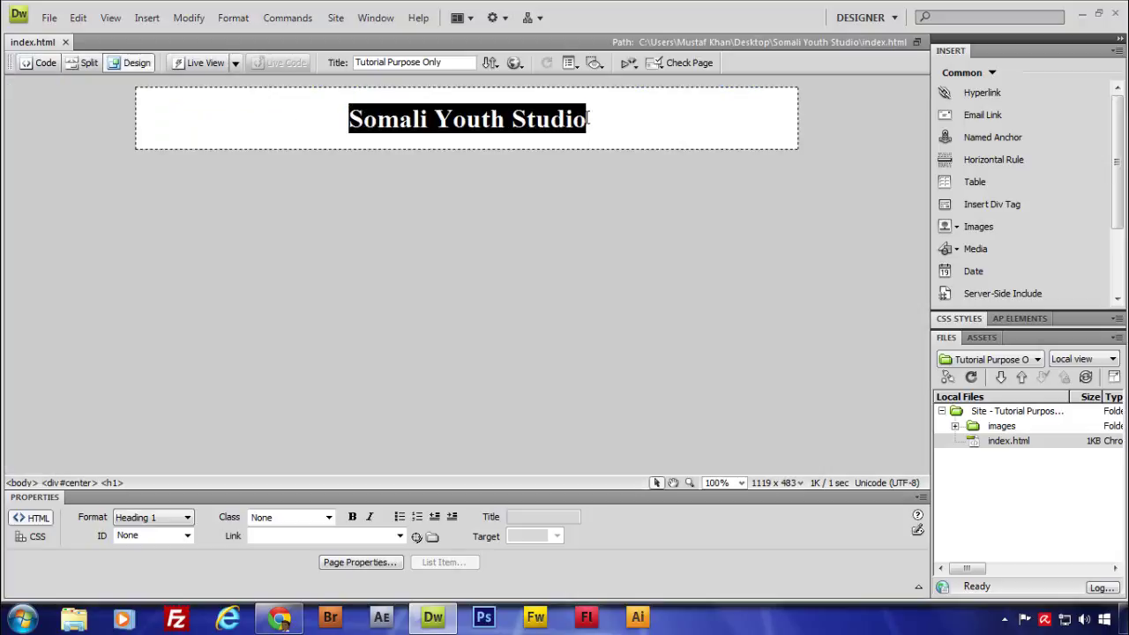
left_click(39, 62)
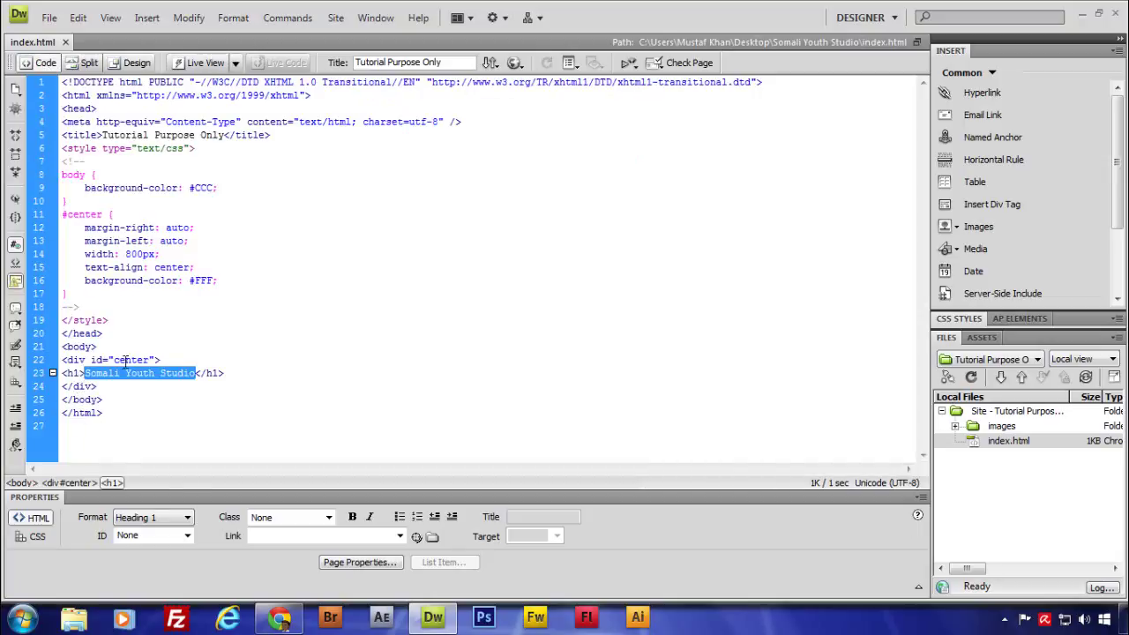
left_click(137, 63)
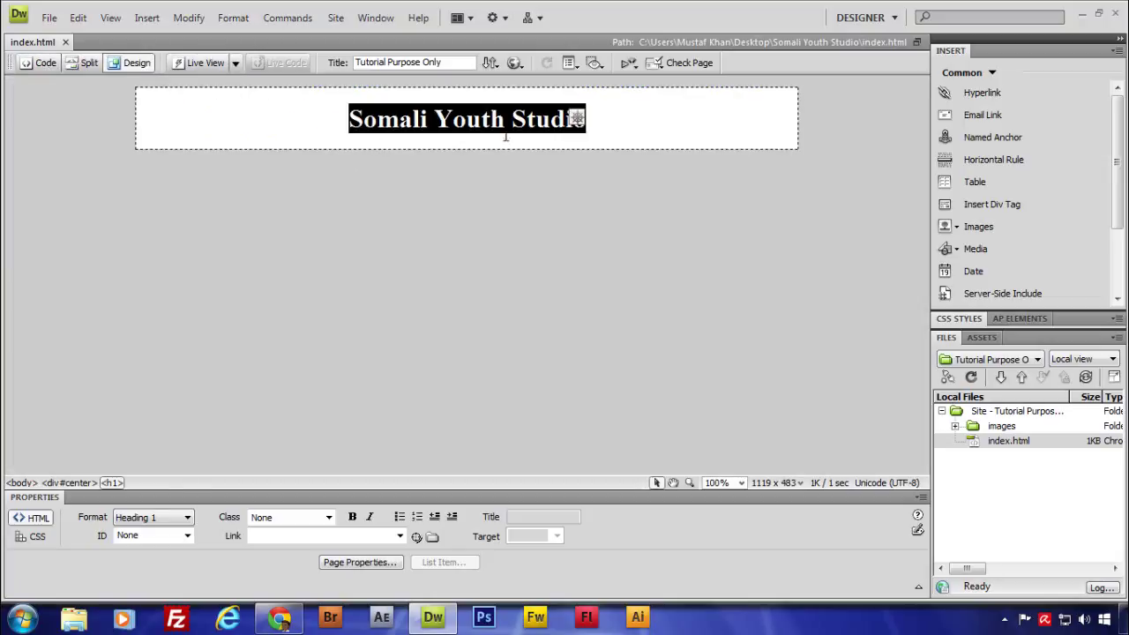
left_click(617, 111)
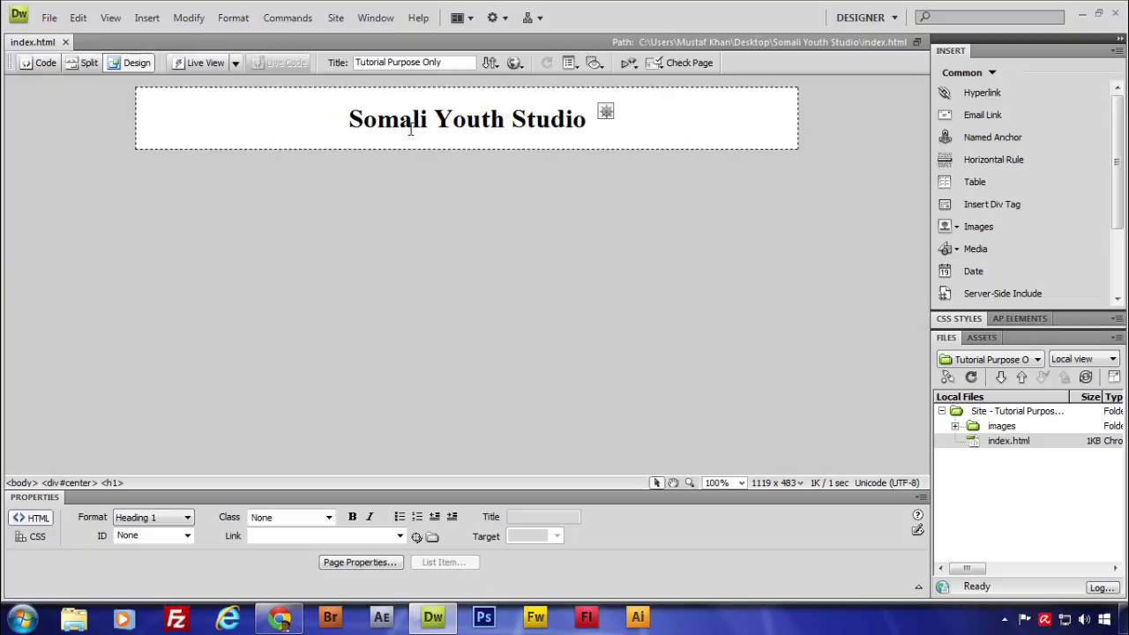
left_click(51, 67)
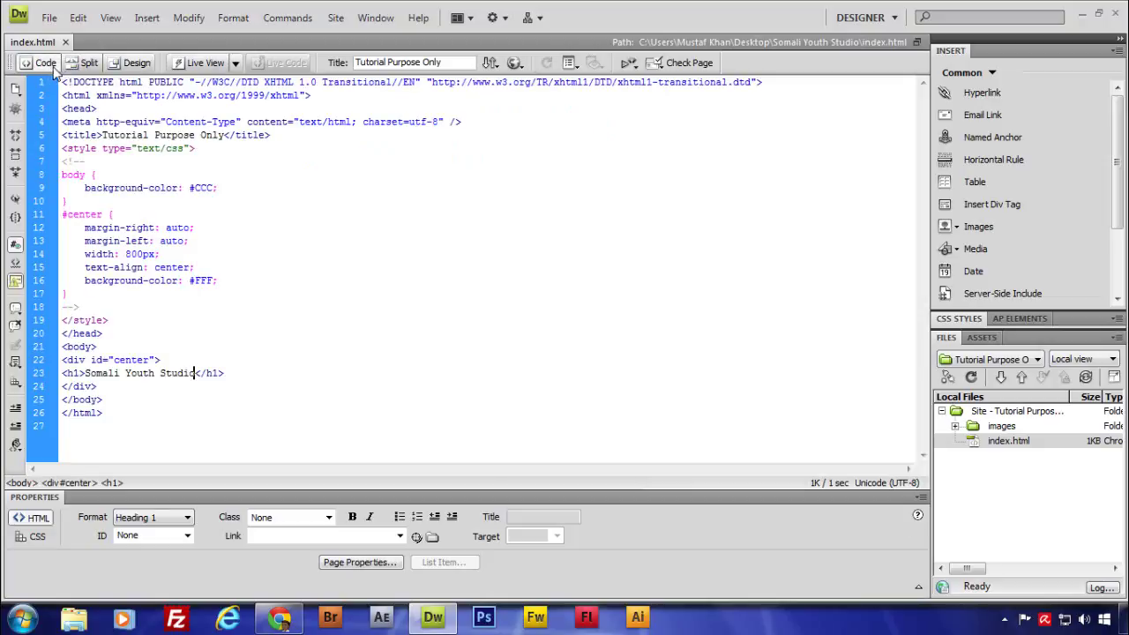
Copy the JavaScript SDK code from the plugin code window in the browser and return to Dreamweaver.
left_click(280, 617)
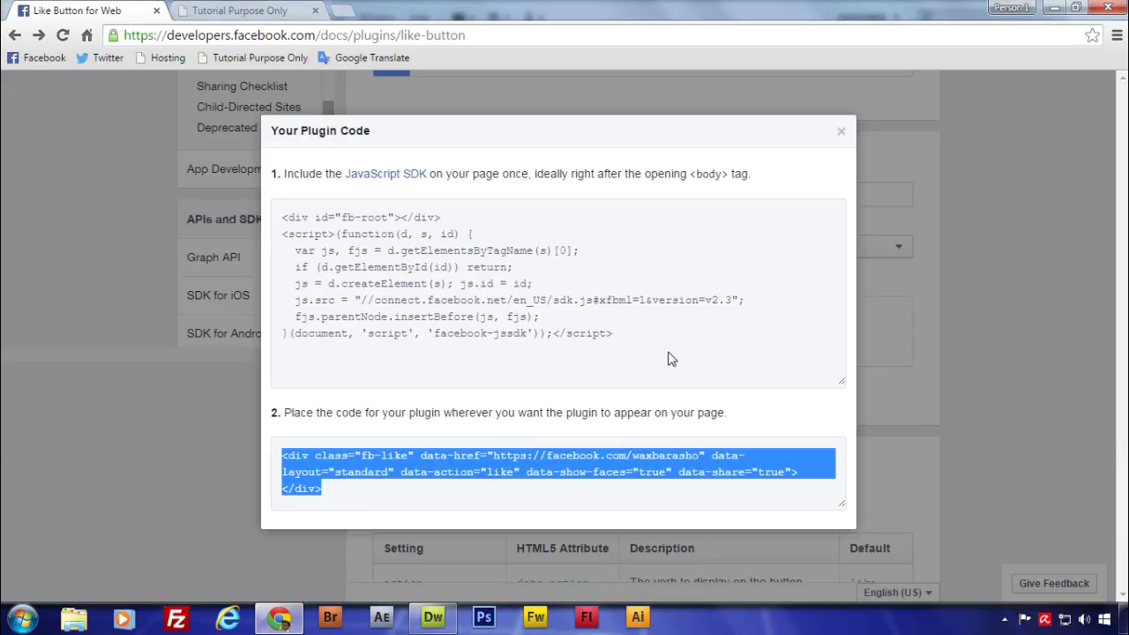
left_click_drag(612, 333, 538, 205)
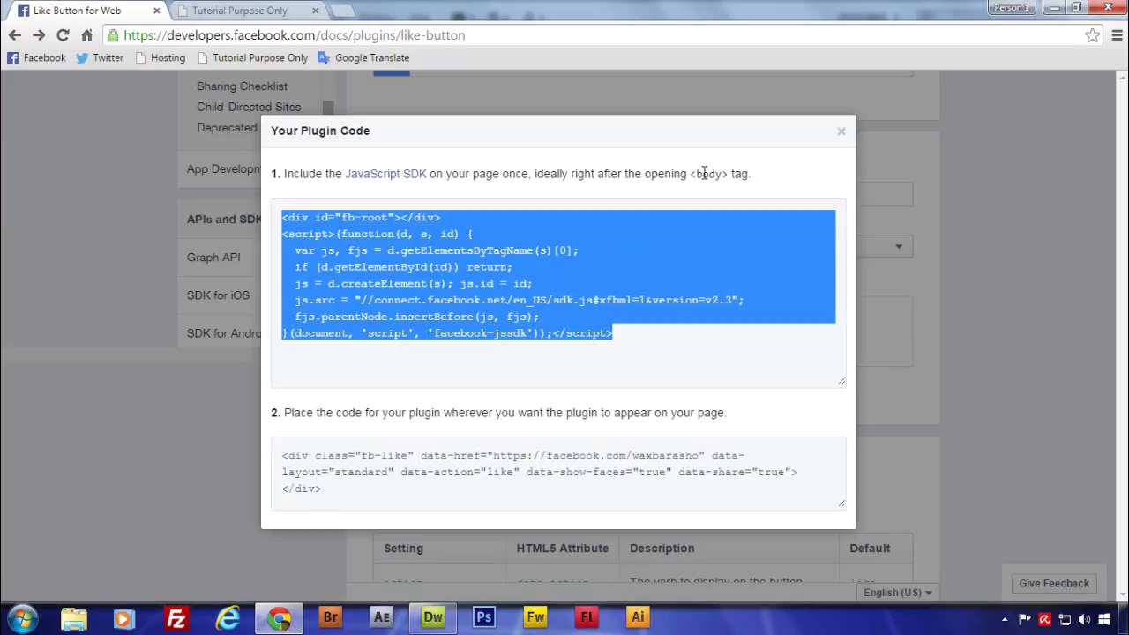
right_click(536, 248)
left_click(554, 255)
left_click(432, 617)
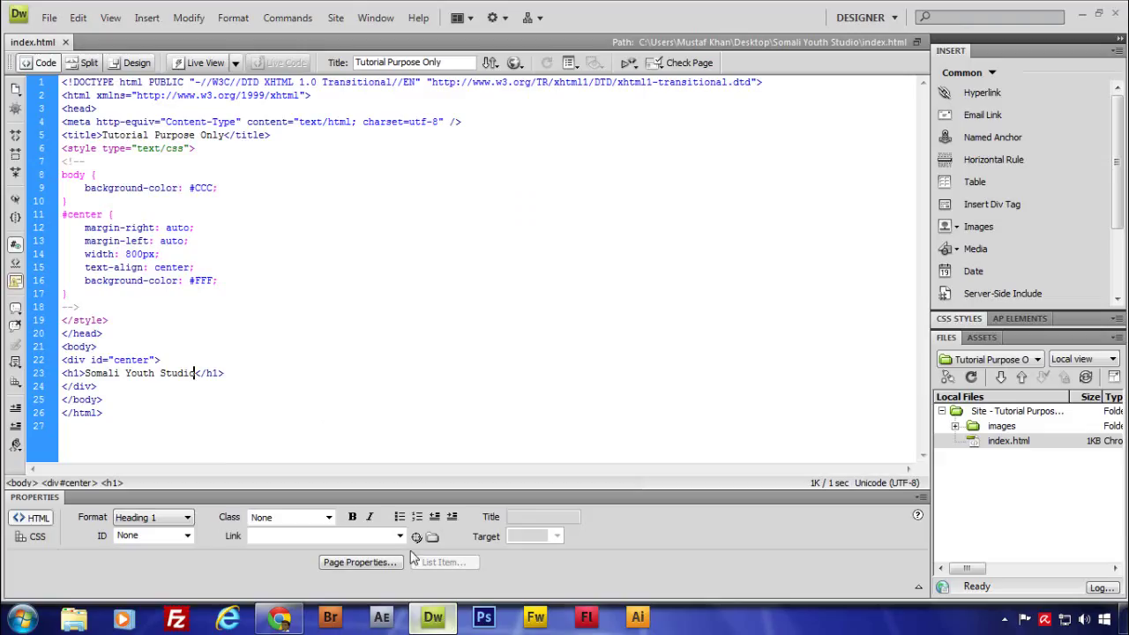
left_click(100, 348)
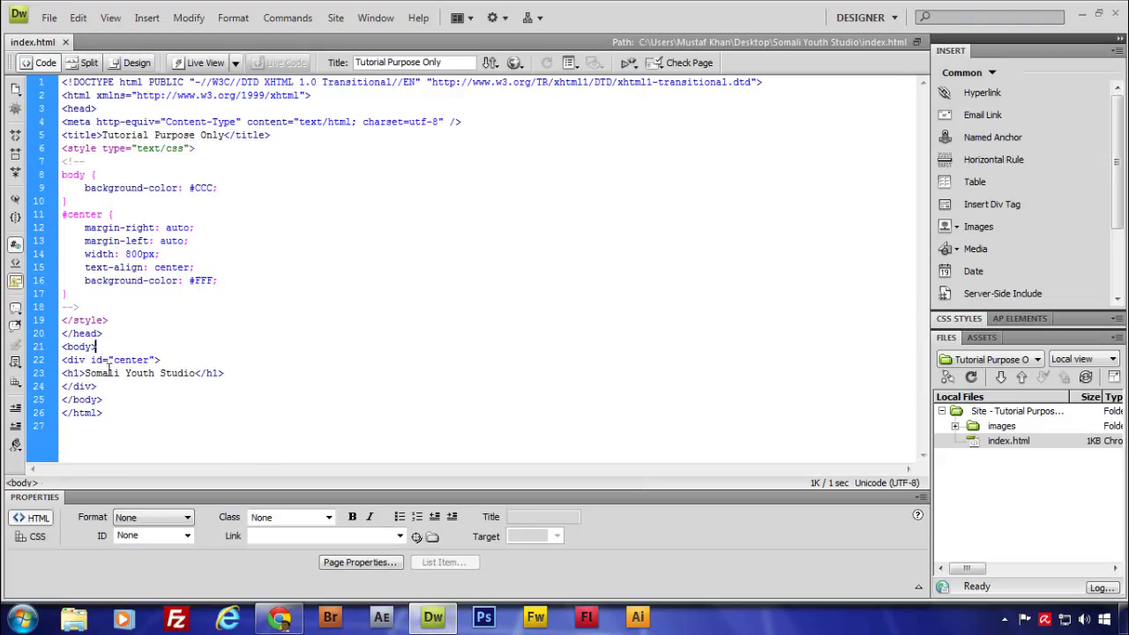
key("Return")
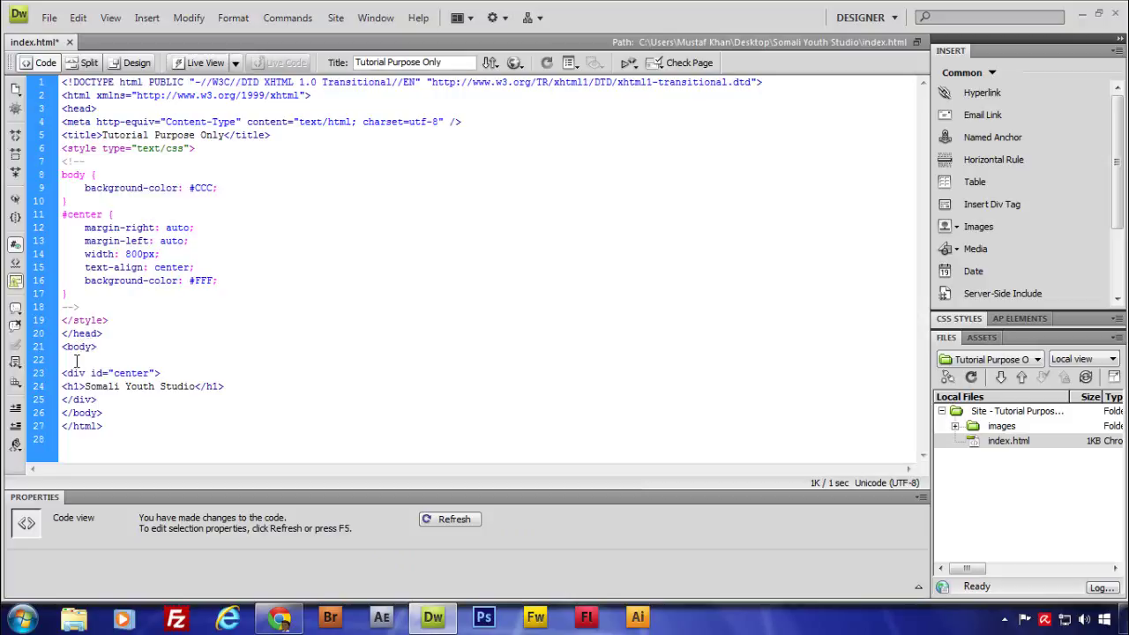
key("BackSpace")
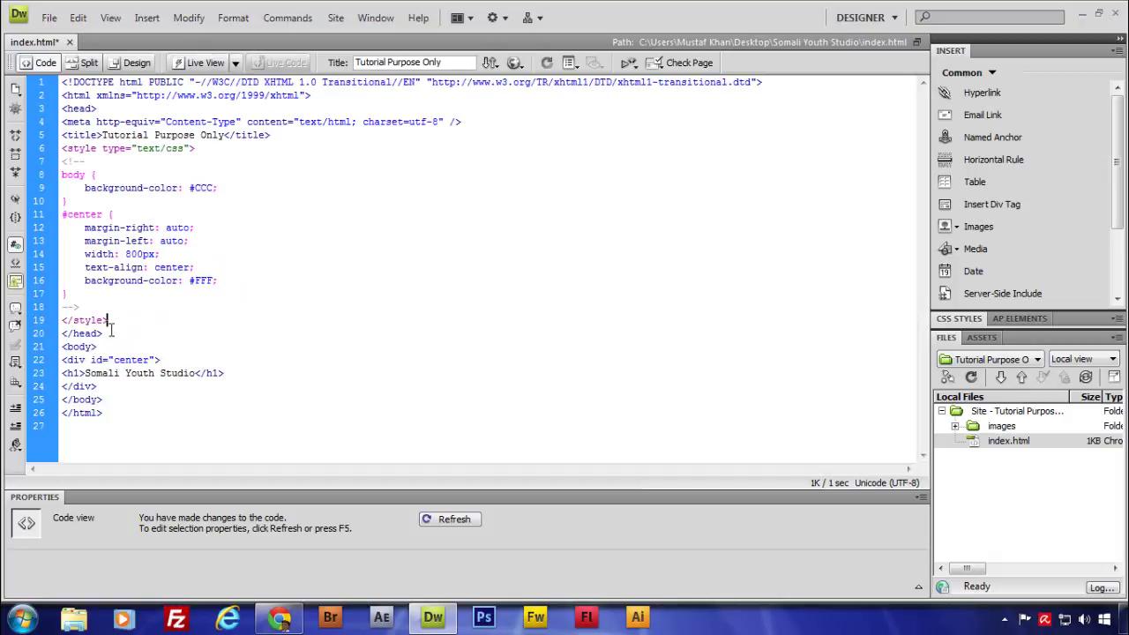
Paste the JavaScript SDK code on a new line between the closing style and closing head tags of index.html.
left_click(111, 326)
key("Return")
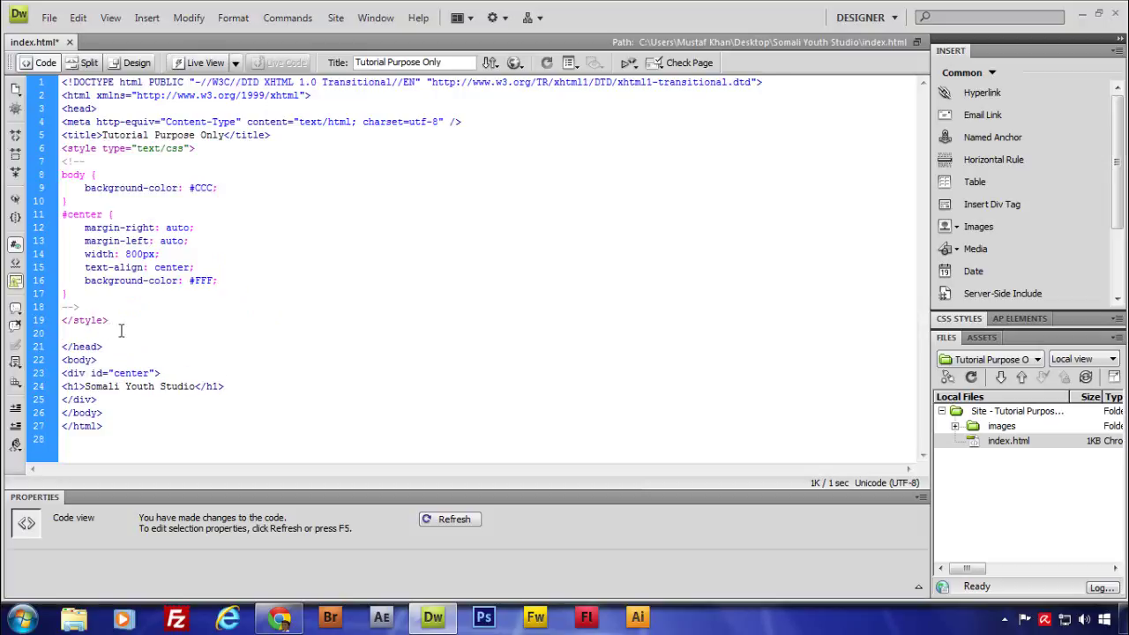
left_click_drag(121, 330, 61, 148)
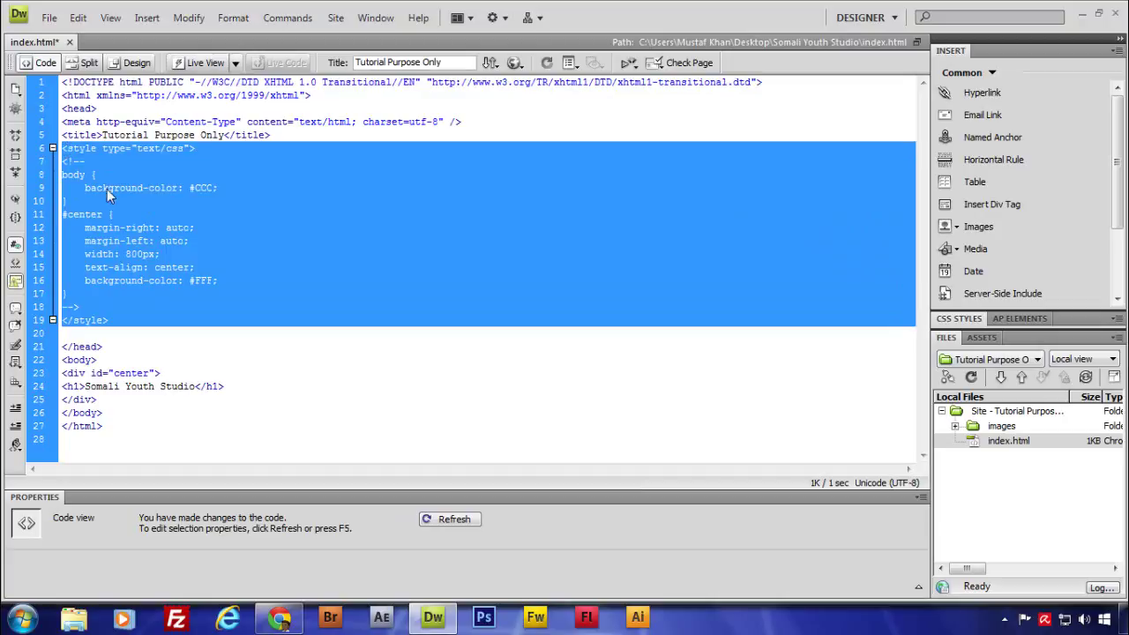
left_click(136, 62)
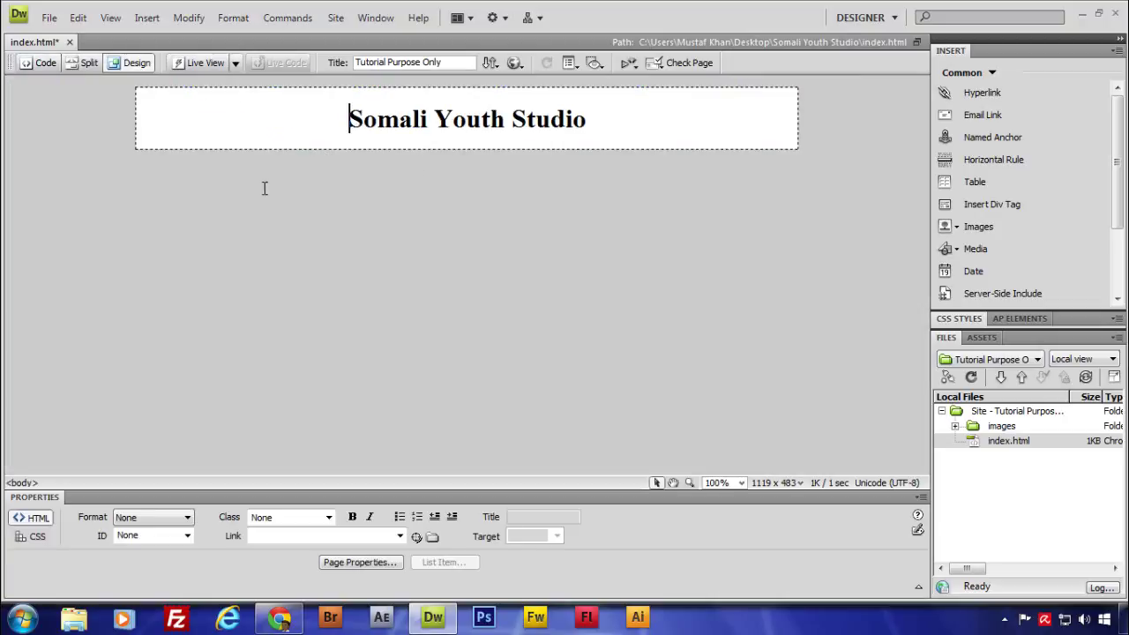
left_click(45, 65)
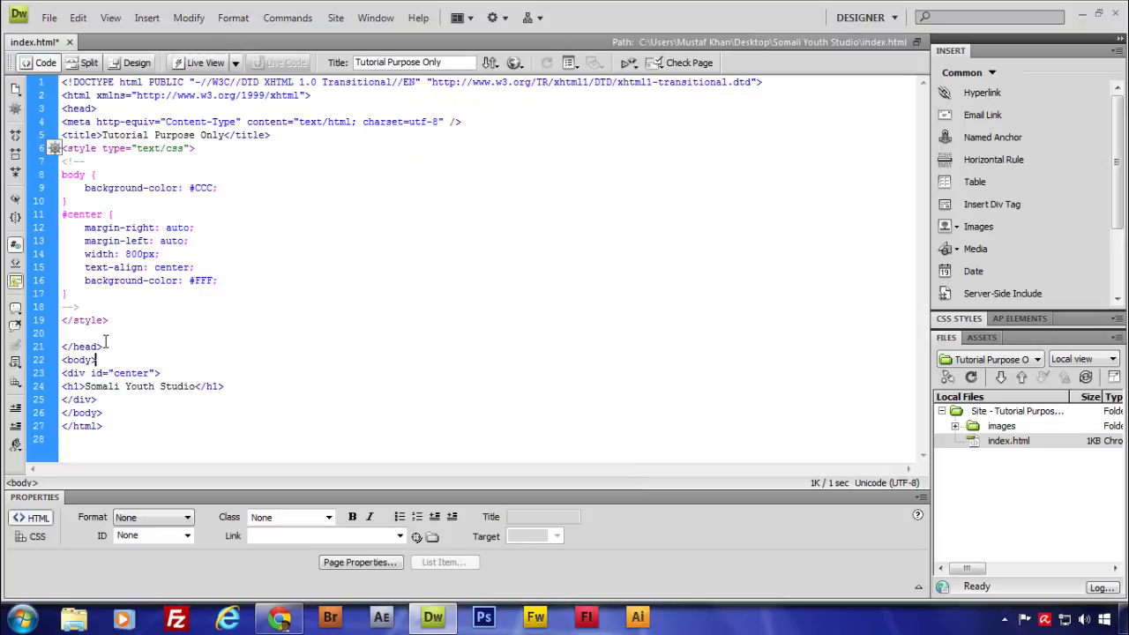
left_click(103, 336)
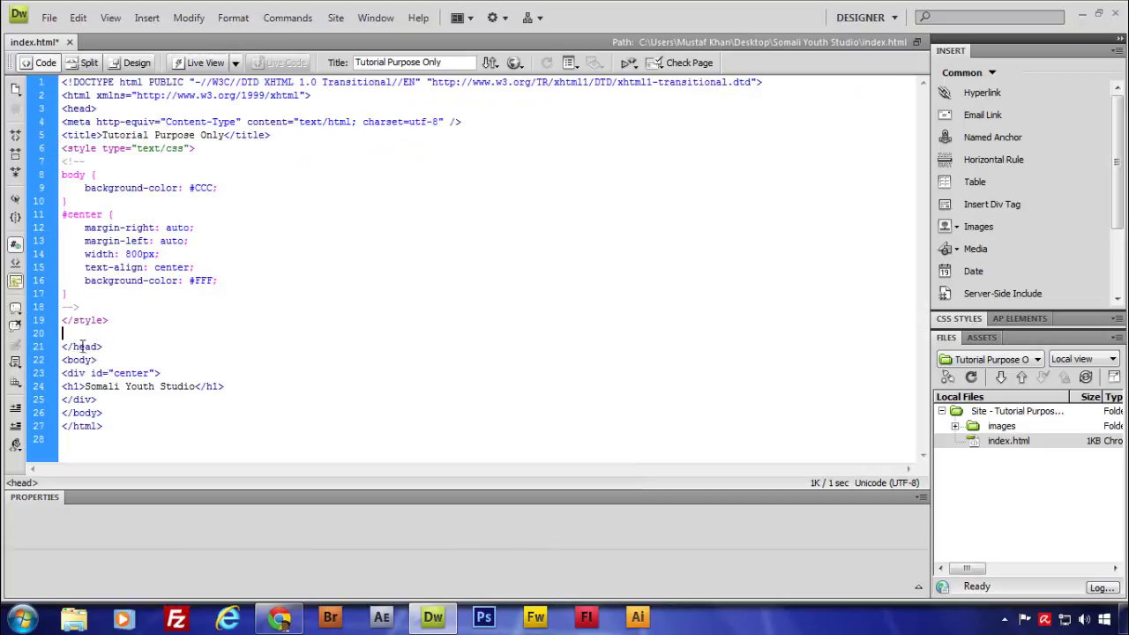
left_click_drag(102, 347, 61, 344)
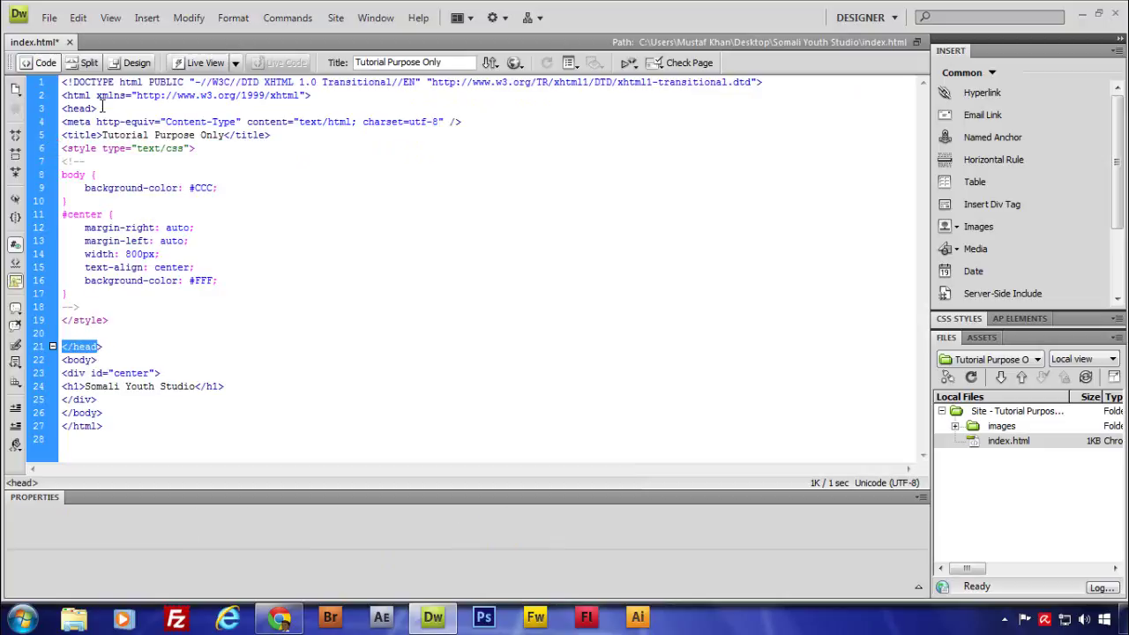
left_click_drag(99, 108, 134, 335)
left_click(108, 320)
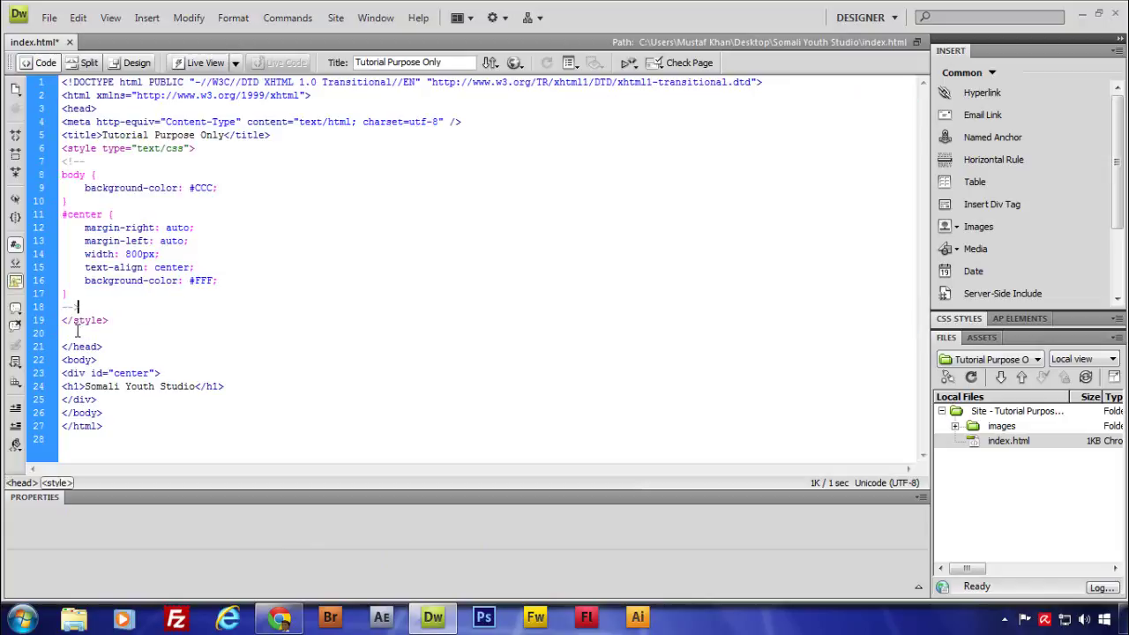
left_click(74, 335)
key("ctrl+v")
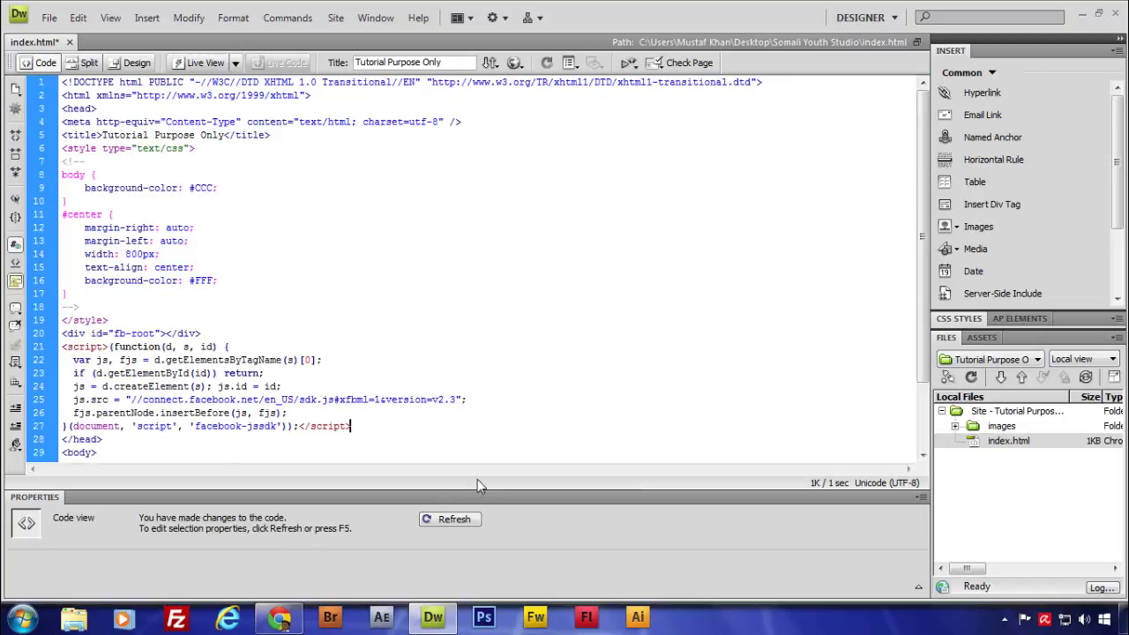
Switch to the browser and copy the fb-like div code from the second block of the plugin code.
left_click(297, 614)
left_click(478, 468)
key("ctrl+c")
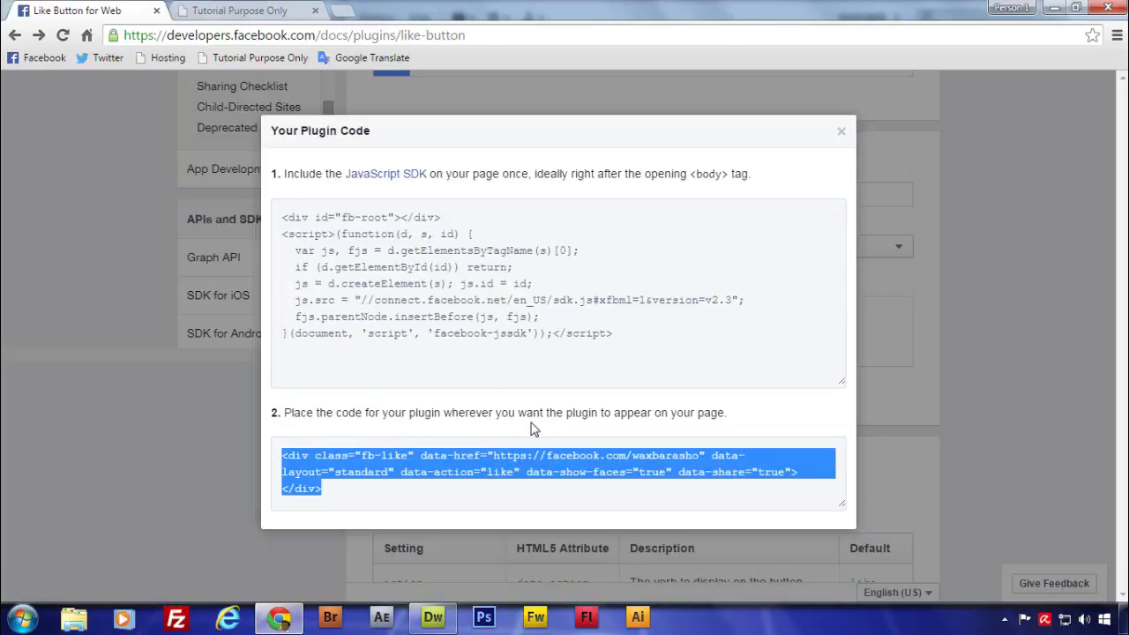
right_click(632, 461)
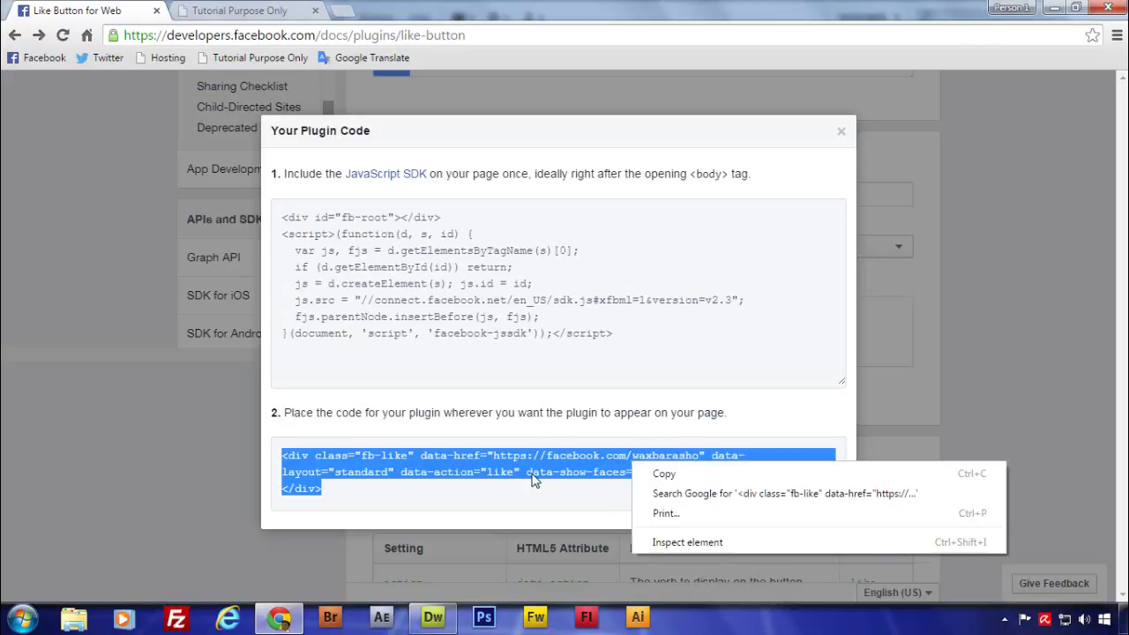
left_click(532, 485)
left_click(519, 501)
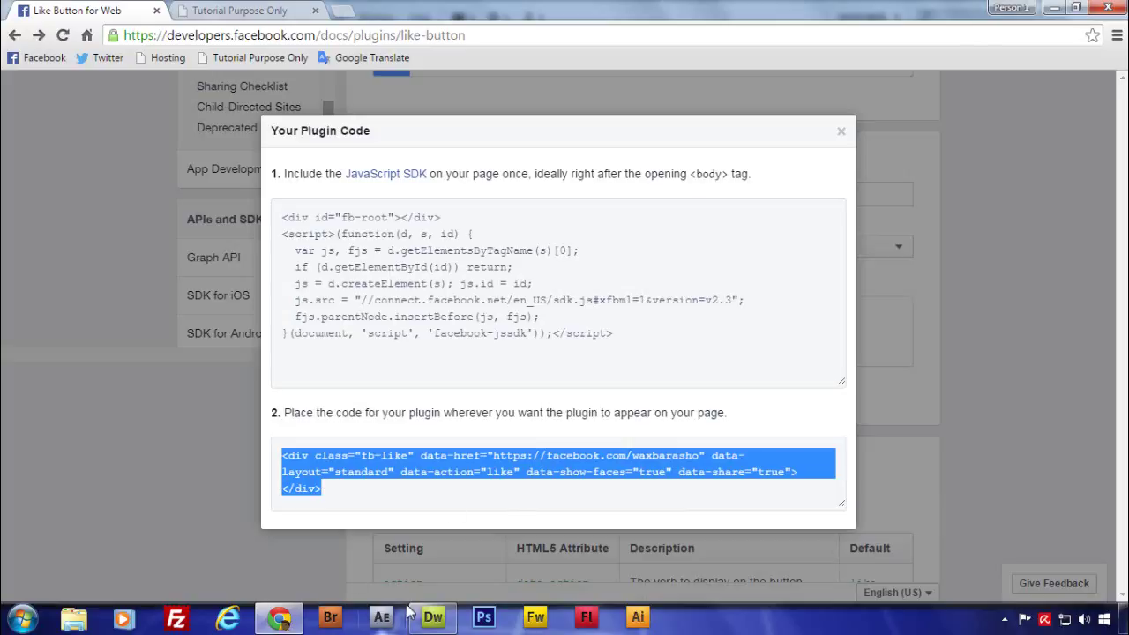
Switch to Dreamweaver and paste the fb-like div code on a new line below the Somali Youth Studio heading of index.html.
left_click(432, 618)
scroll(126, 435, "down", 3)
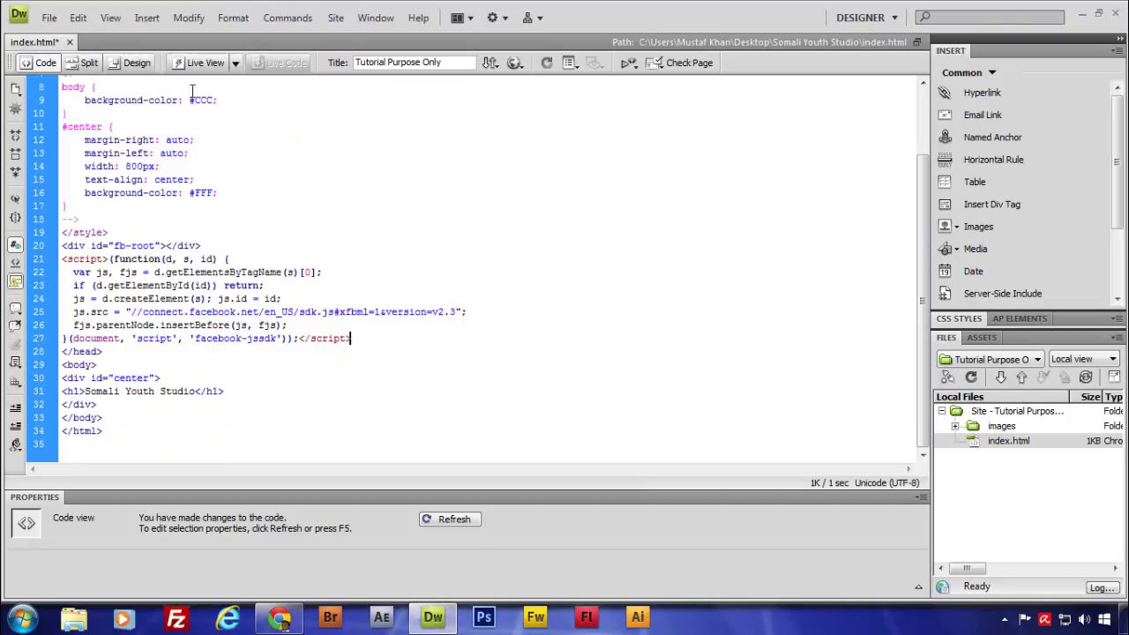
left_click(134, 63)
left_click(364, 99)
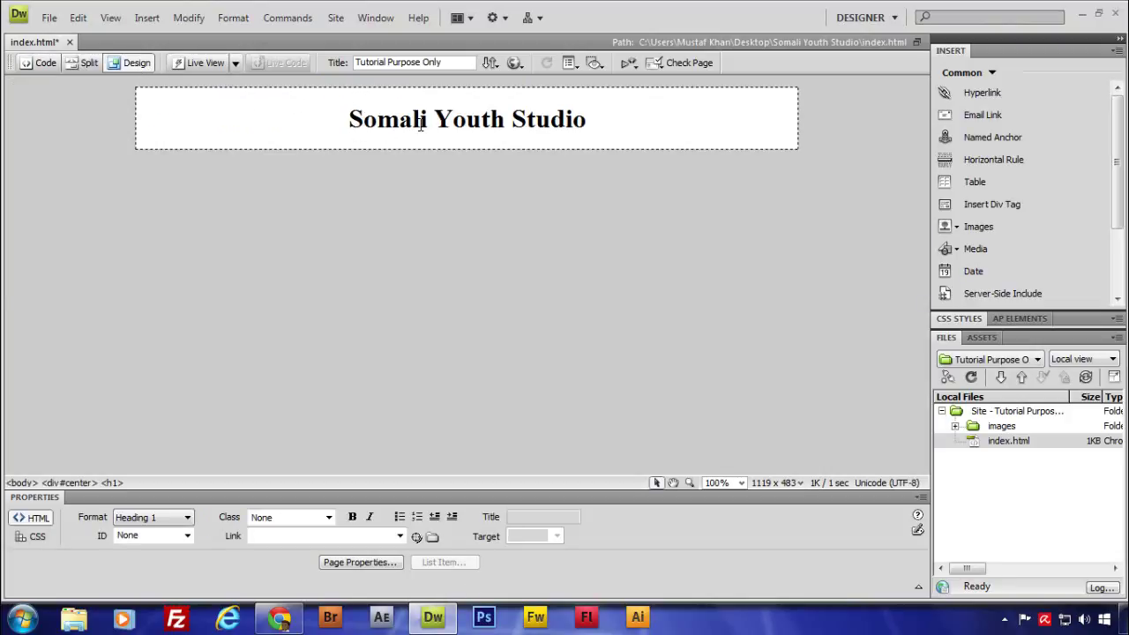
triple_click(393, 126)
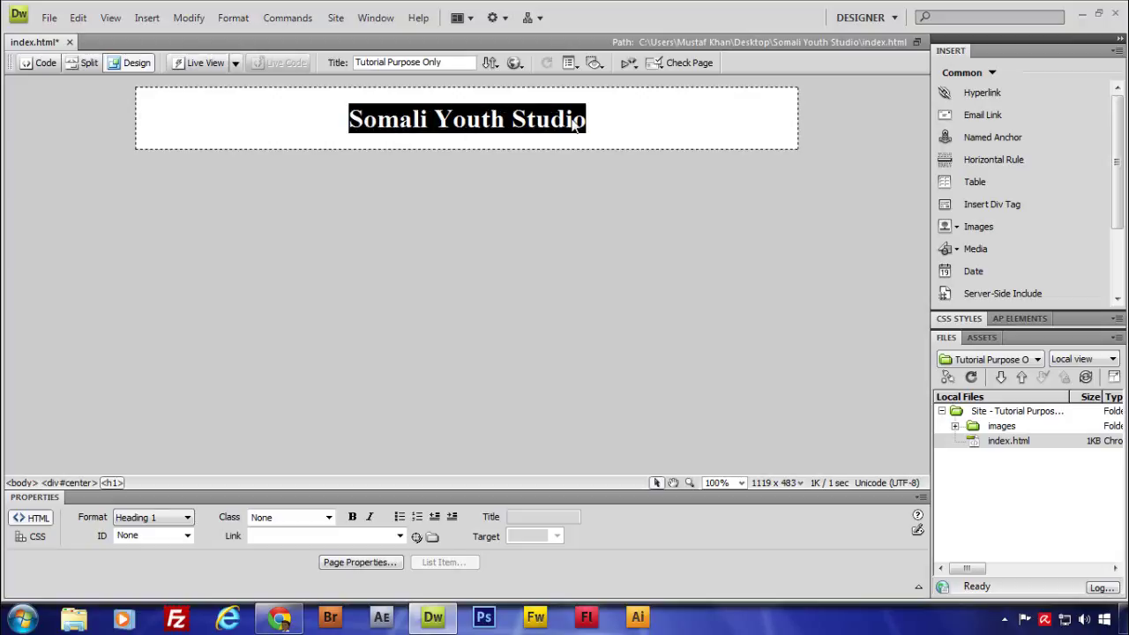
left_click(40, 63)
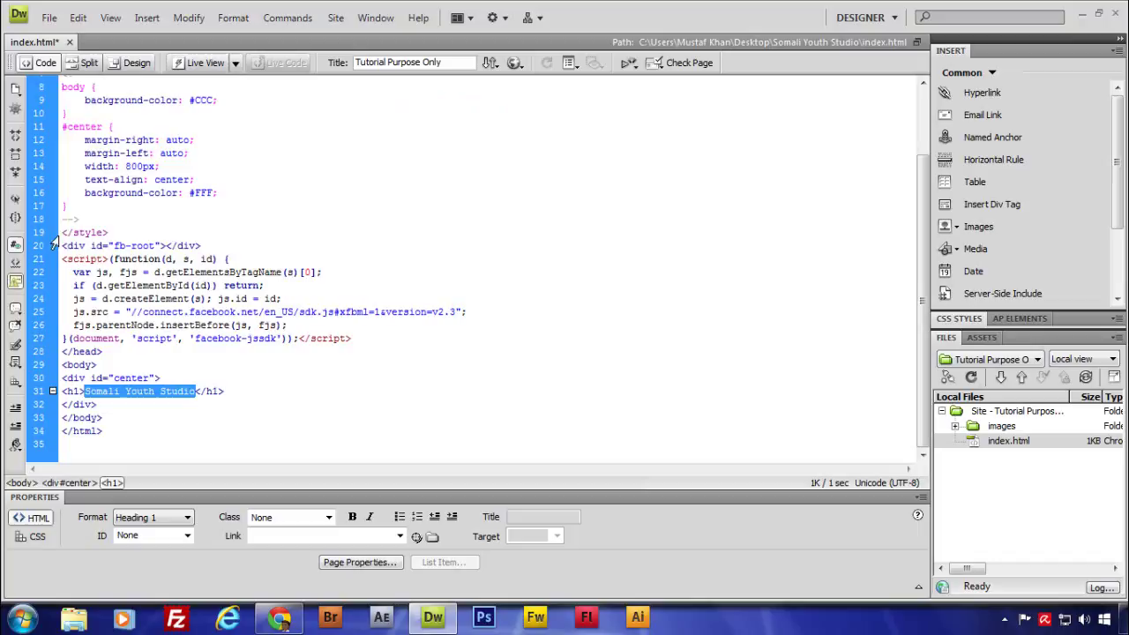
left_click(227, 394)
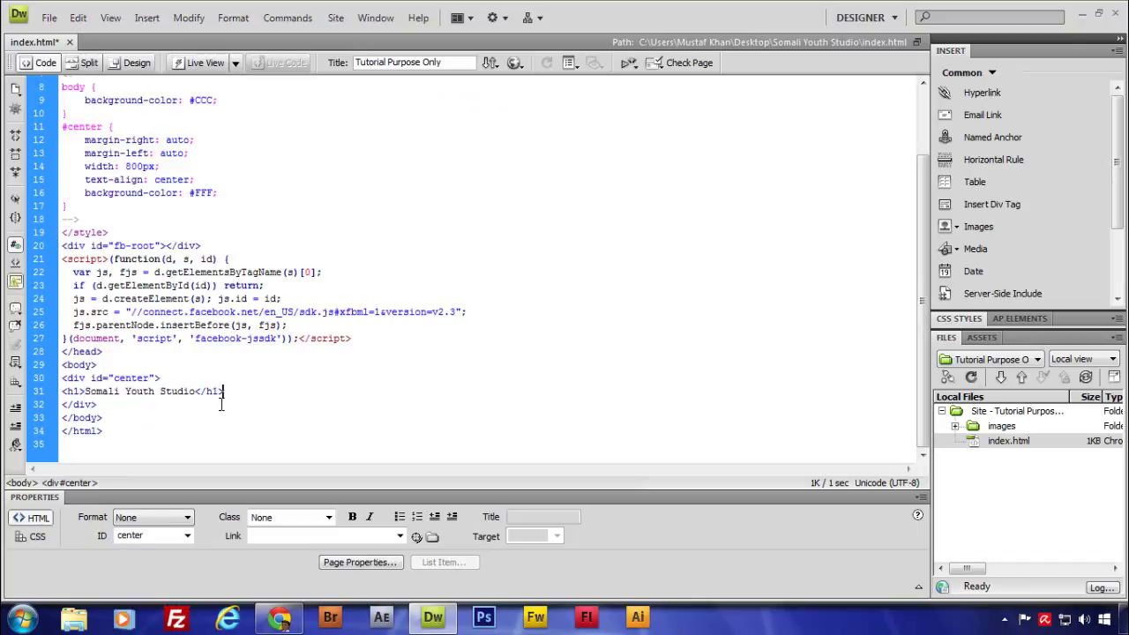
key("Return")
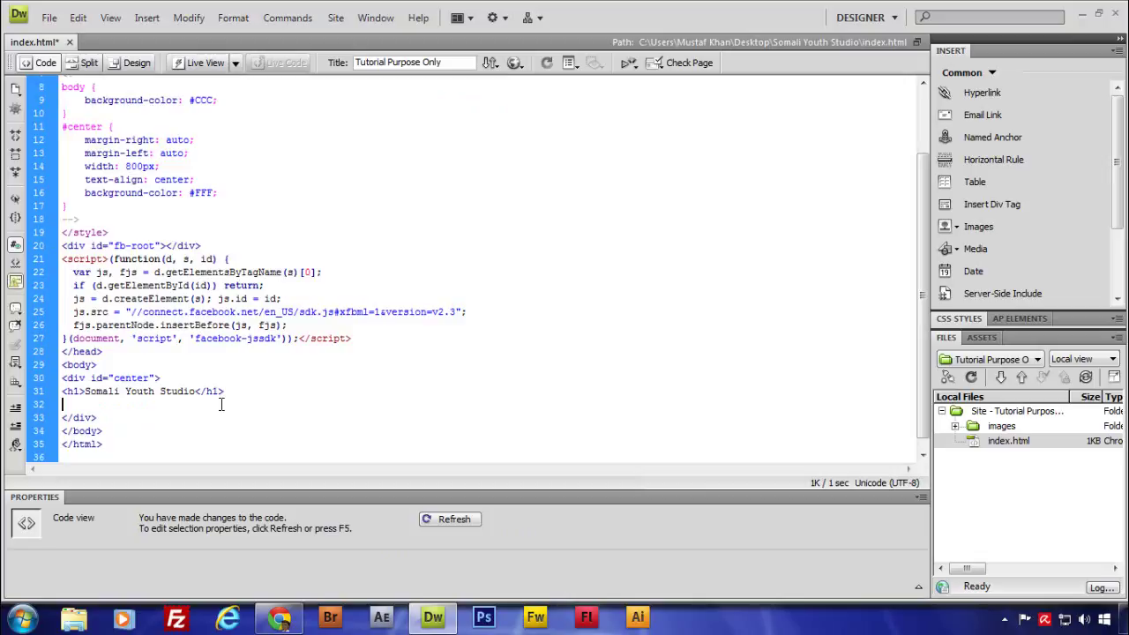
key("ctrl+v")
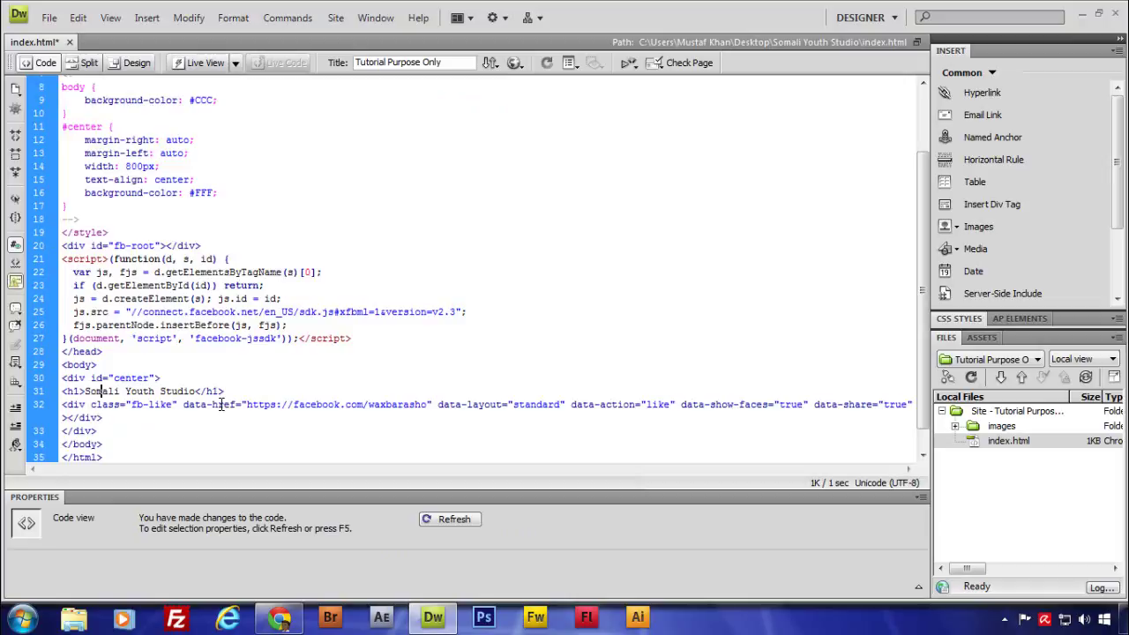
Add a <br /> line between the Somali Youth Studio heading and the fb-like div, and refresh the code.
key("Return")
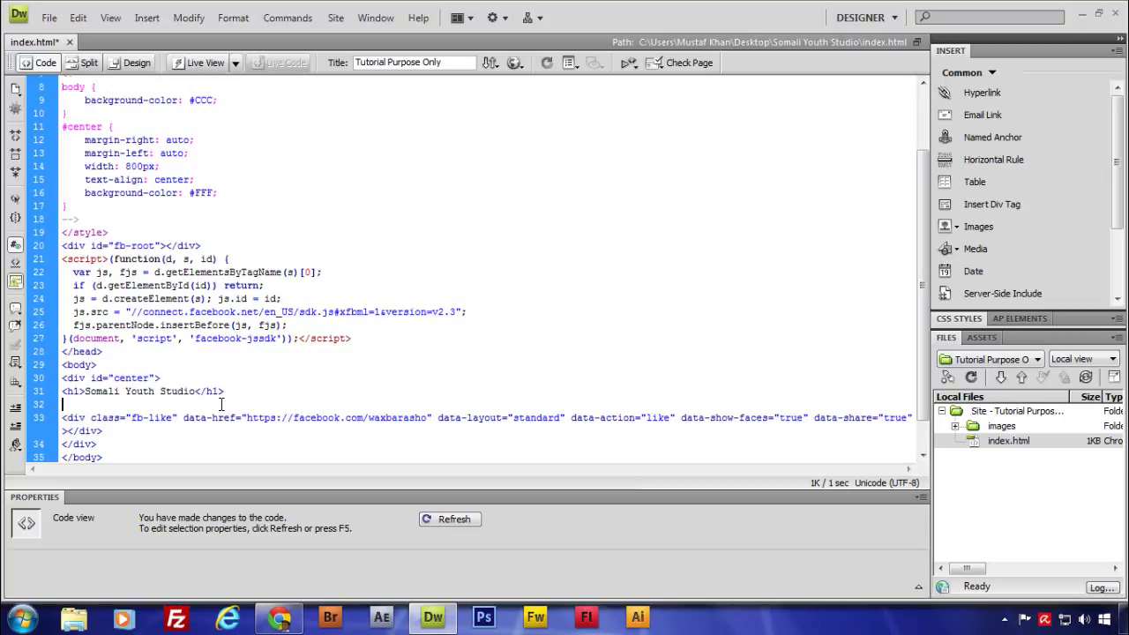
type("<br")
key("Return")
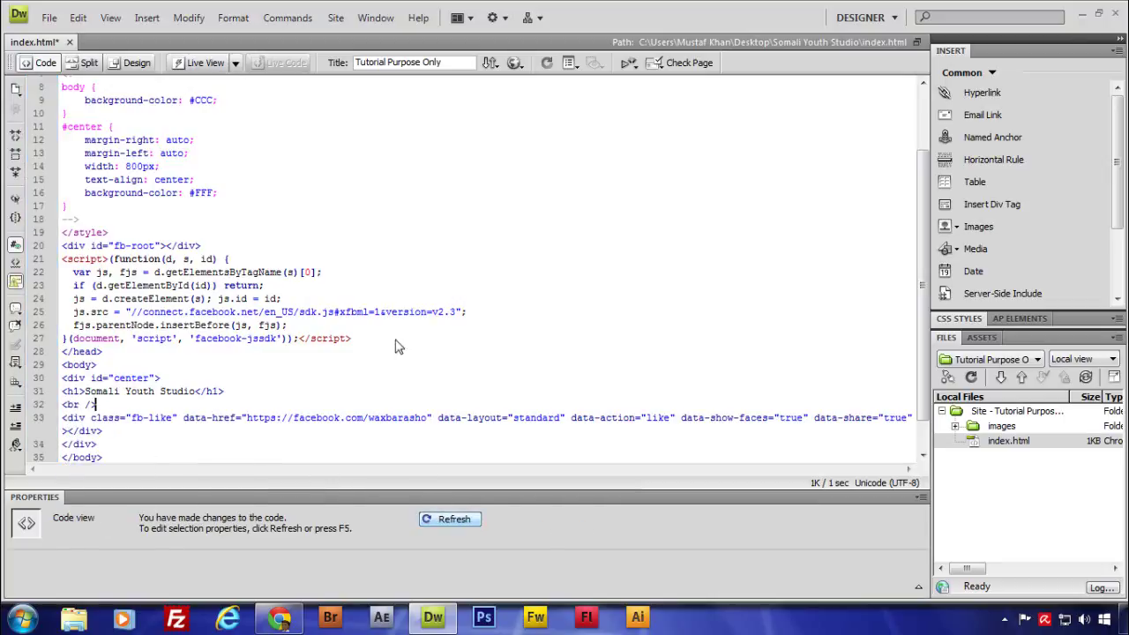
left_click(451, 519)
left_click(452, 517)
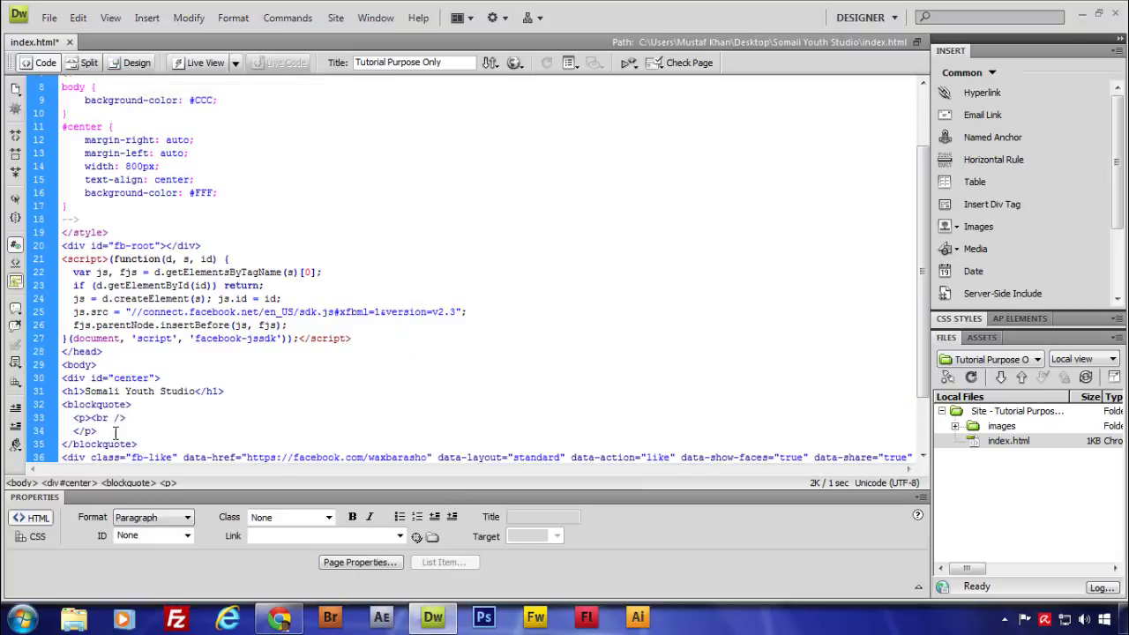
left_click(78, 18)
left_click(88, 40)
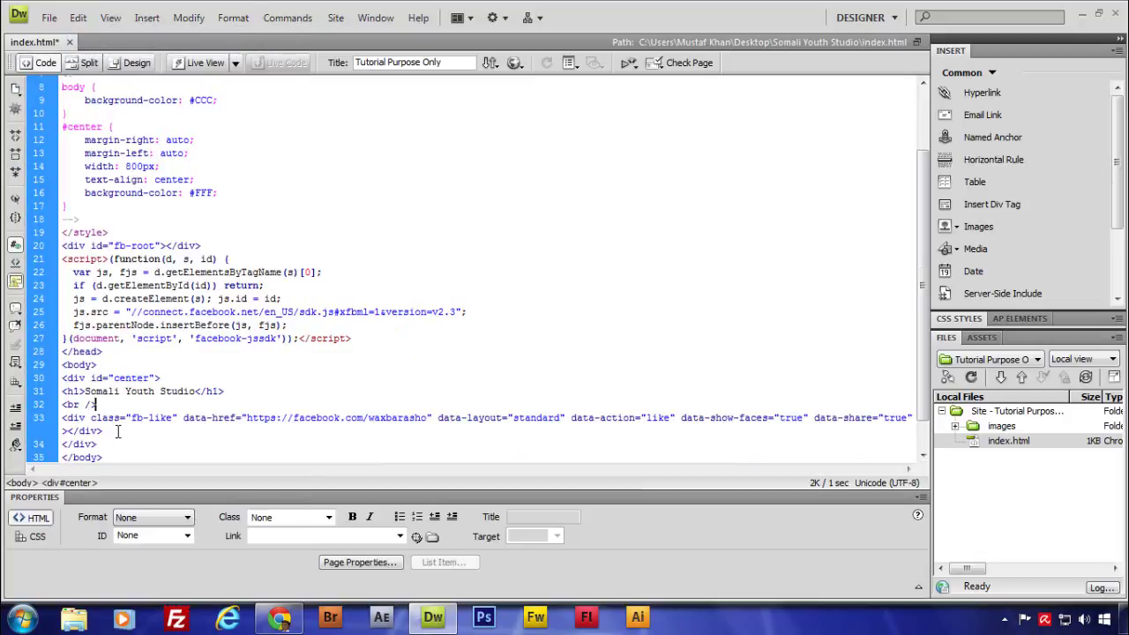
View the fb-like block below the heading in the design view and bring up the browser preview options.
left_click(140, 63)
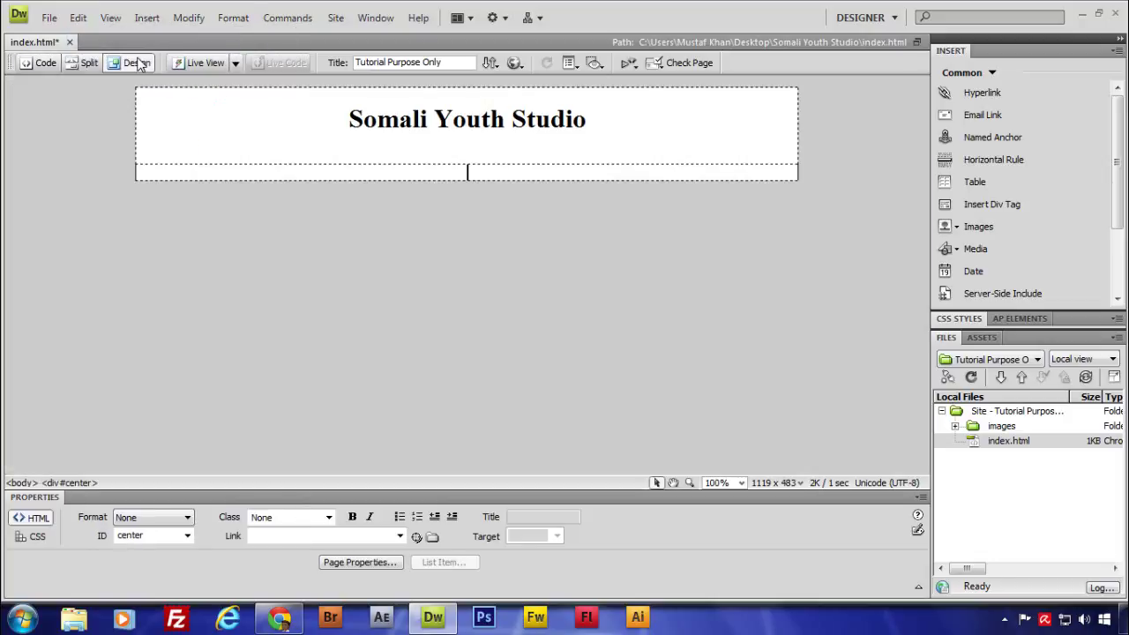
left_click(496, 171)
left_click(516, 63)
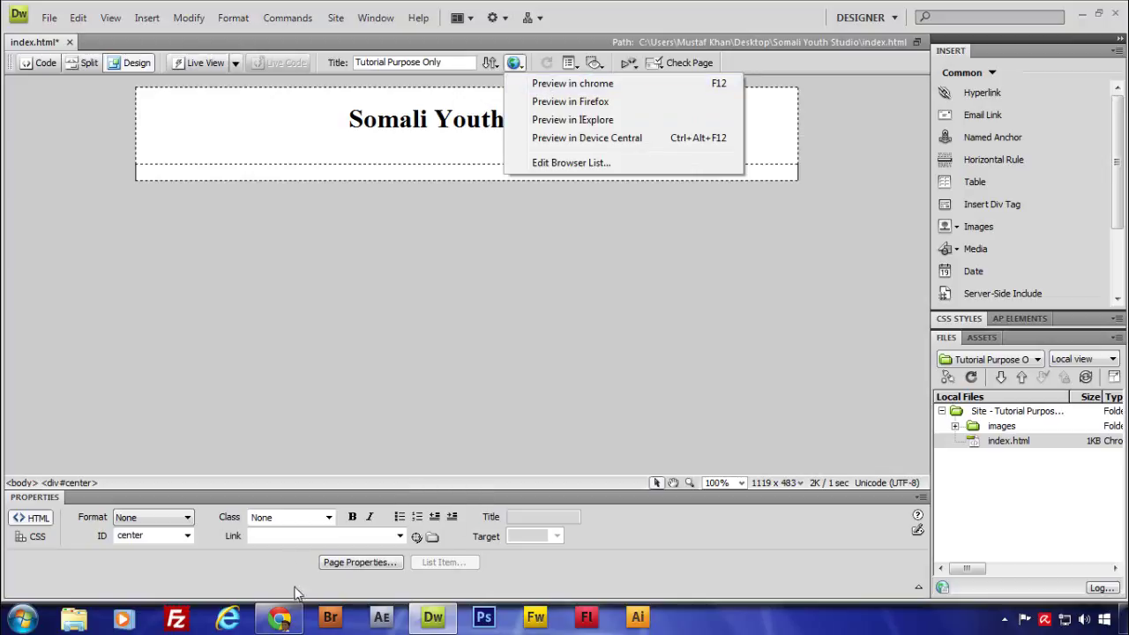
Switch to the browser, dismiss the plugin code window and return to the live Tutorial Purpose Only page.
left_click(279, 617)
left_click(237, 9)
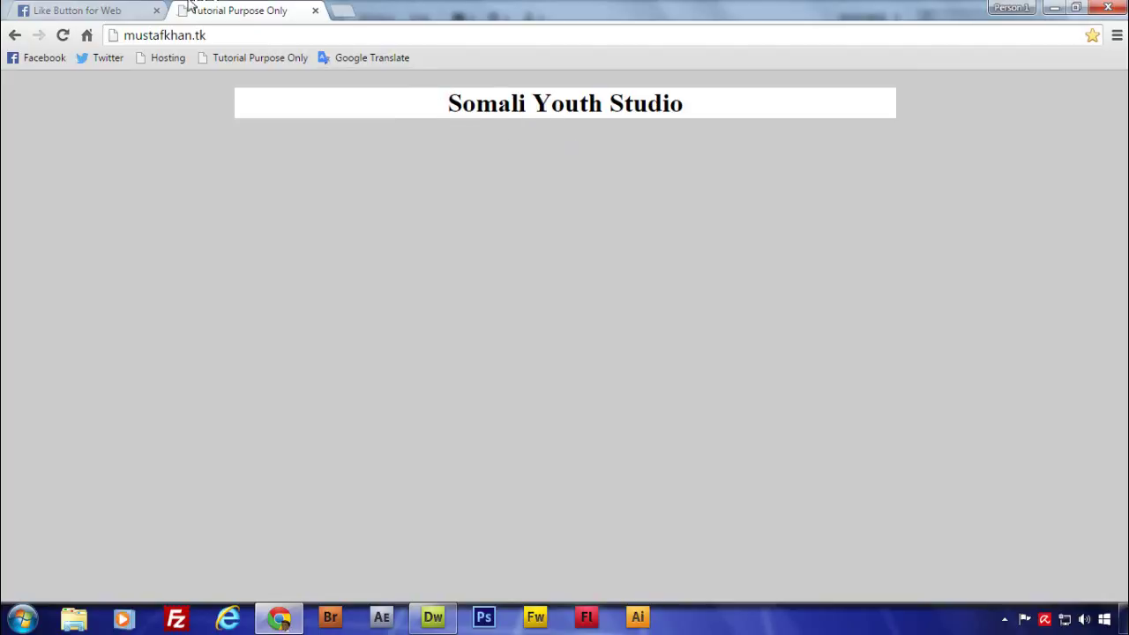
left_click(119, 9)
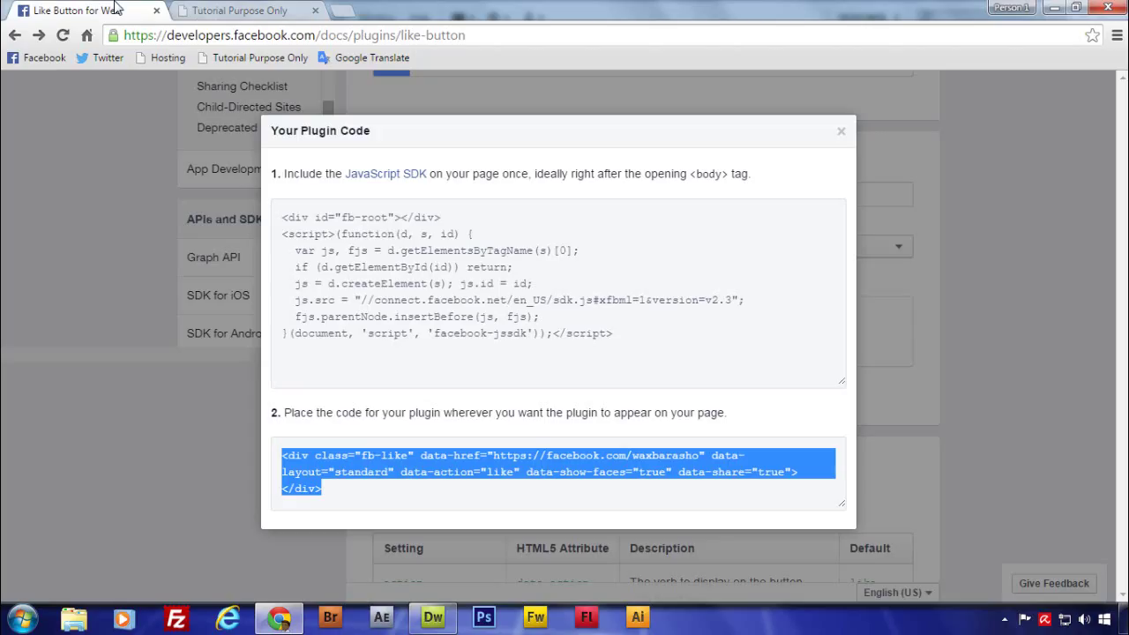
left_click(840, 133)
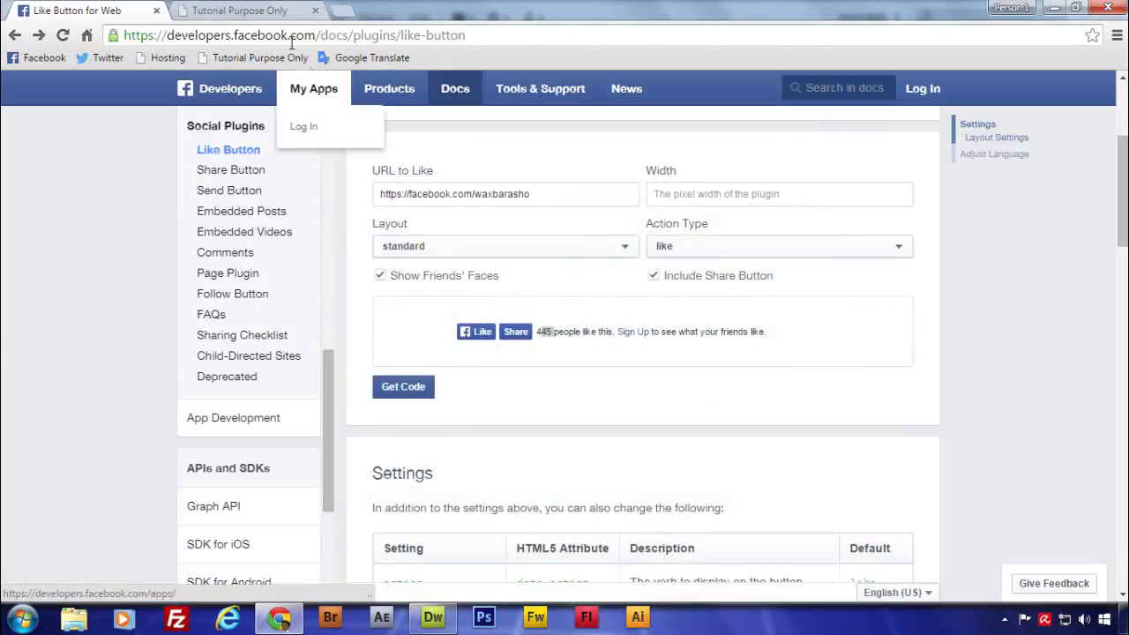
key("ctrl+Tab")
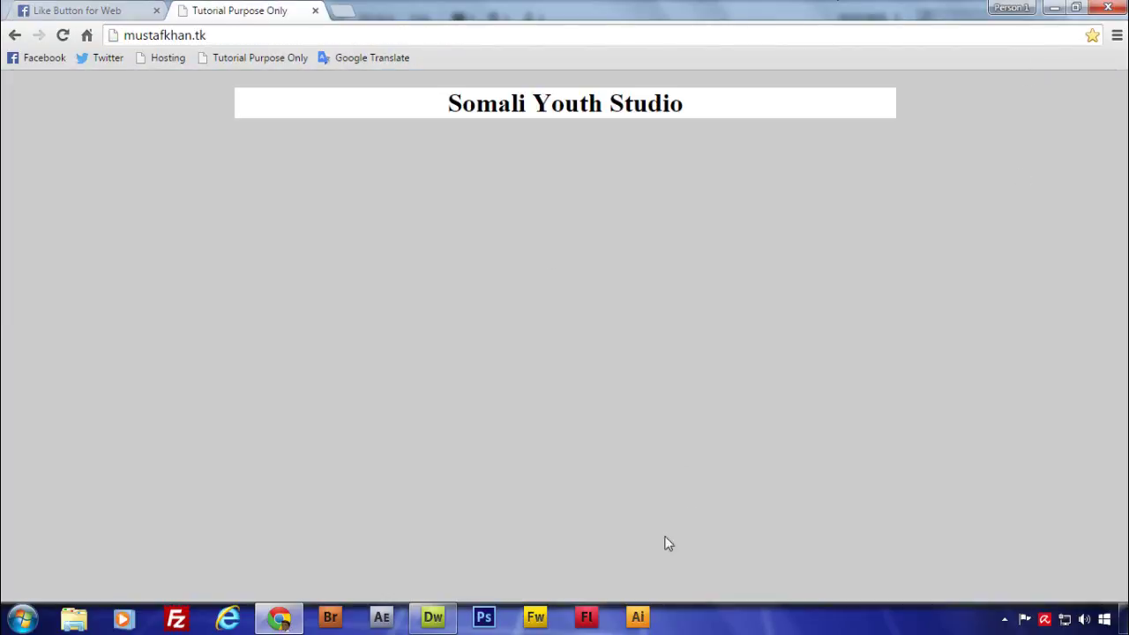
Return to Dreamweaver and preview the page in Chrome, saving the changes to index.html.
left_click(432, 617)
left_click(514, 63)
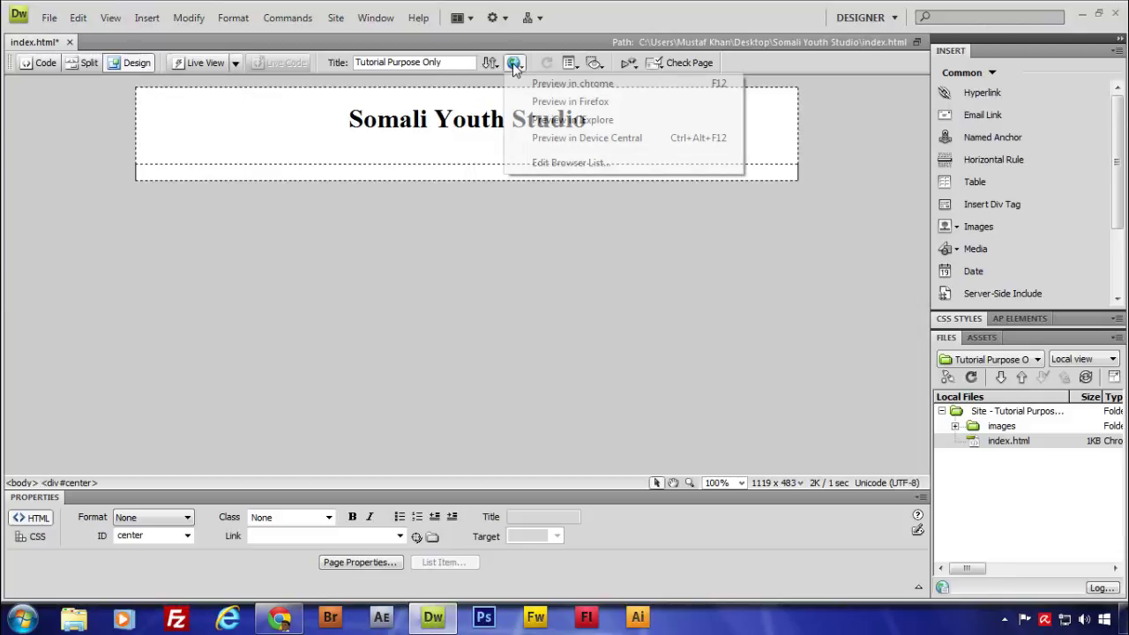
left_click(538, 83)
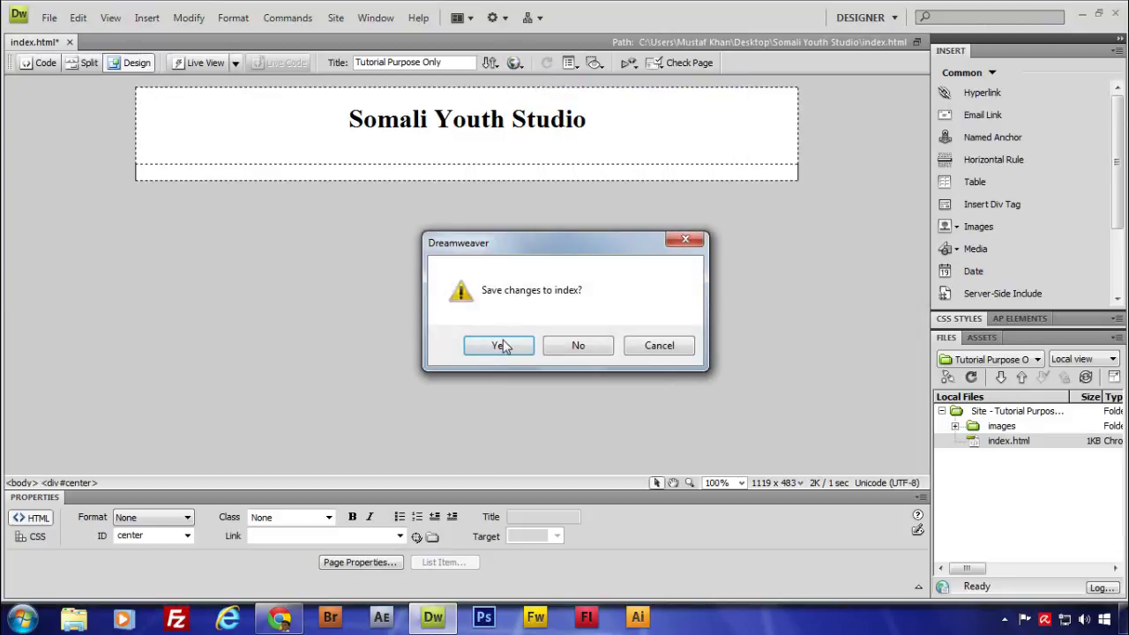
left_click(499, 345)
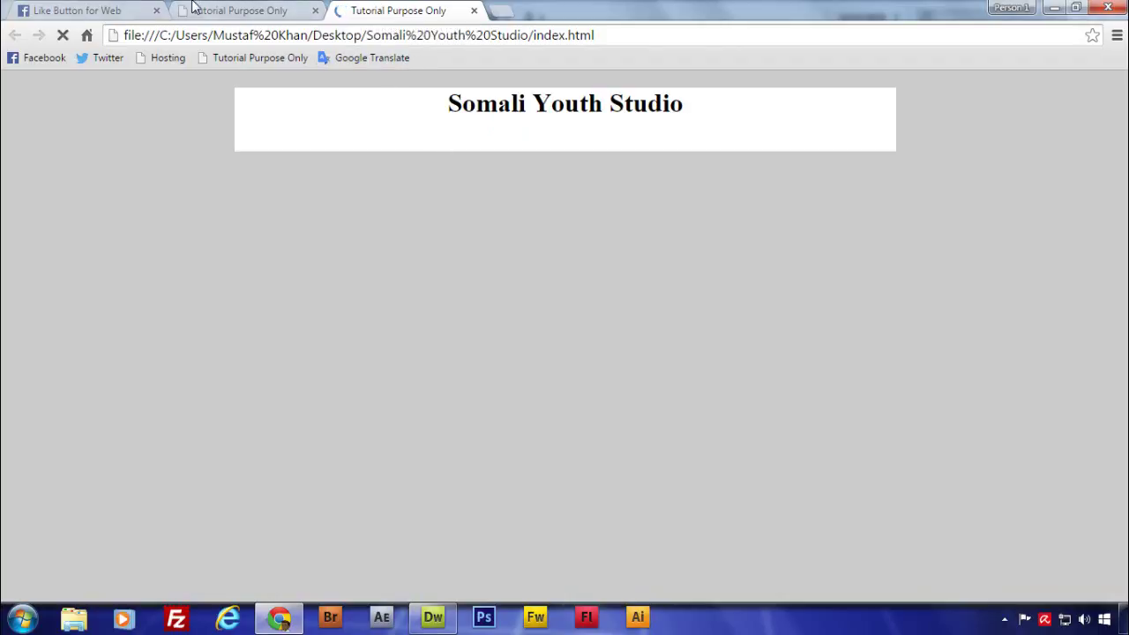
Return to Dreamweaver, save all files and try to put index.html on the remote server.
left_click(419, 622)
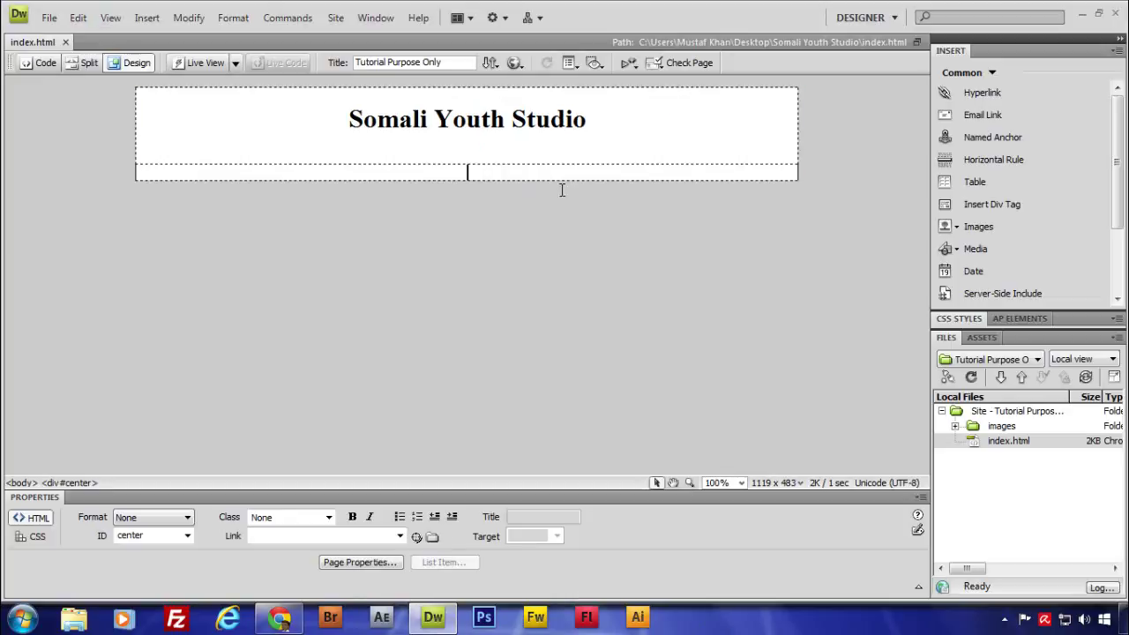
left_click(495, 69)
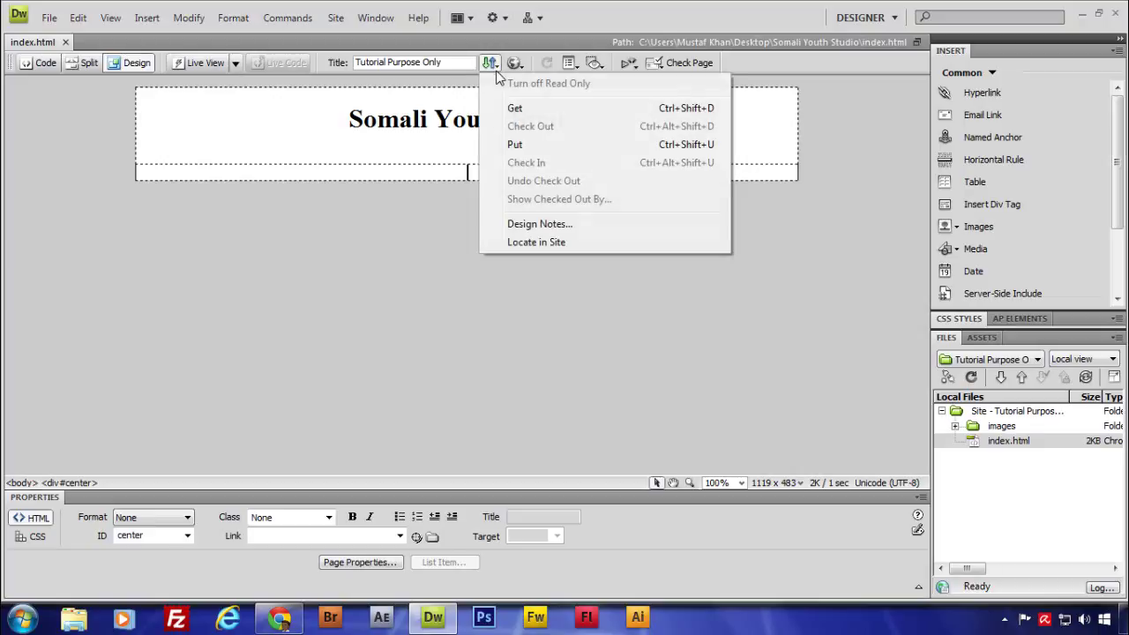
left_click(51, 23)
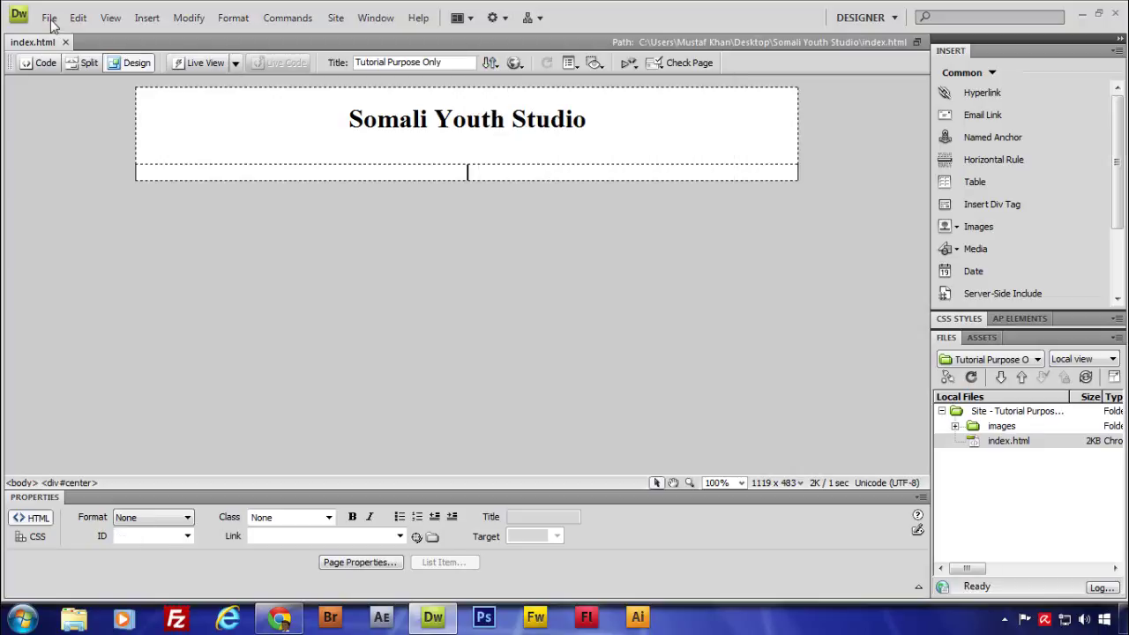
left_click(51, 24)
left_click(106, 230)
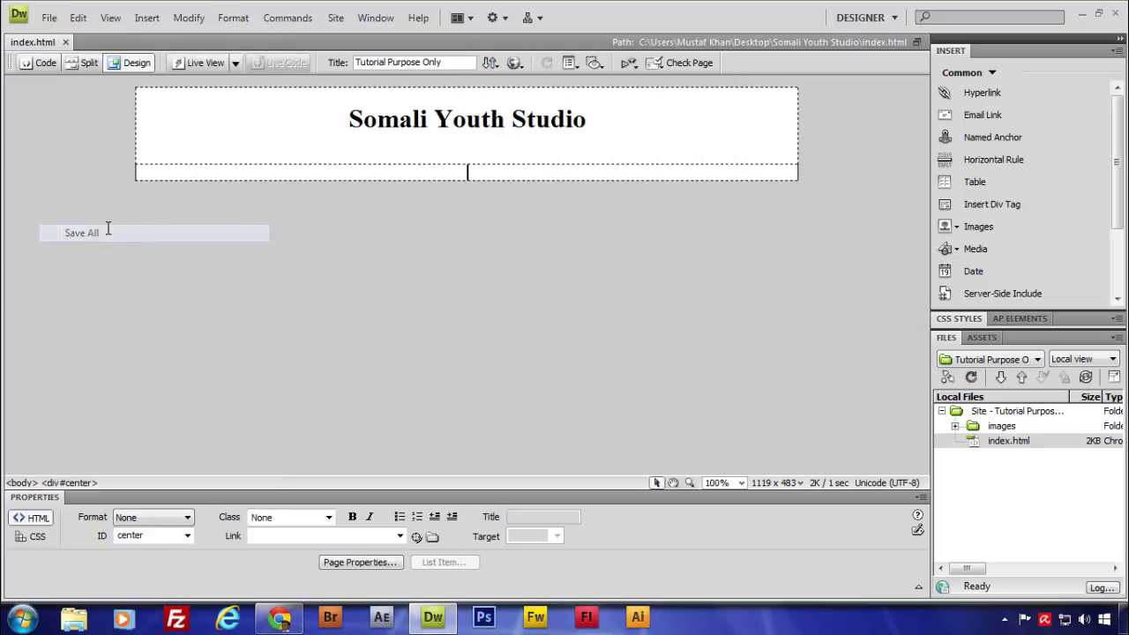
left_click(493, 66)
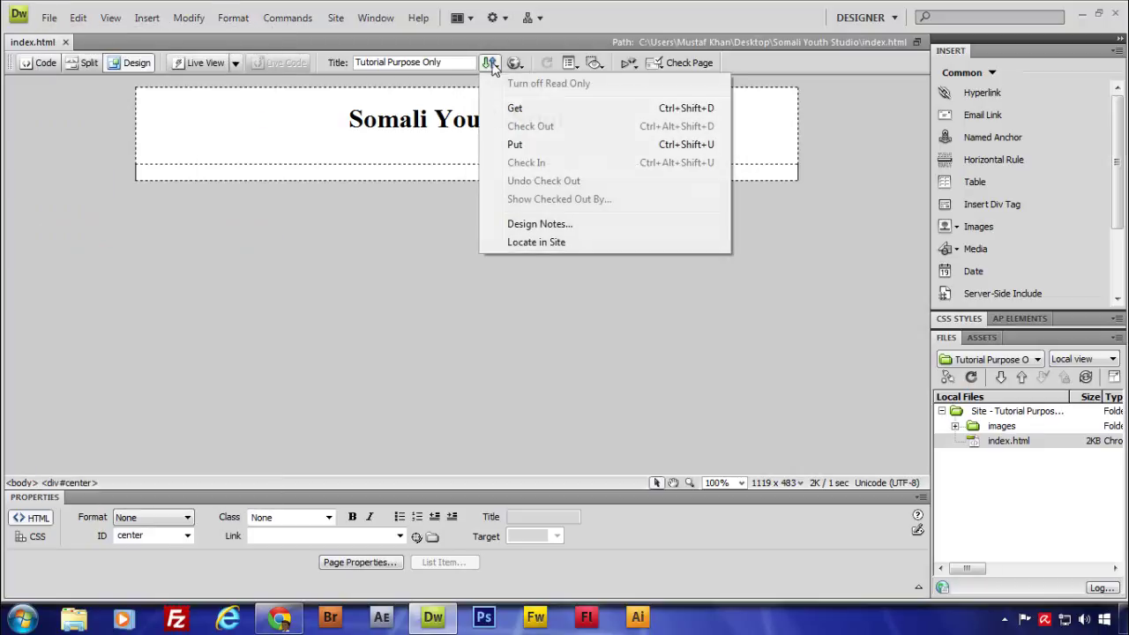
left_click(526, 148)
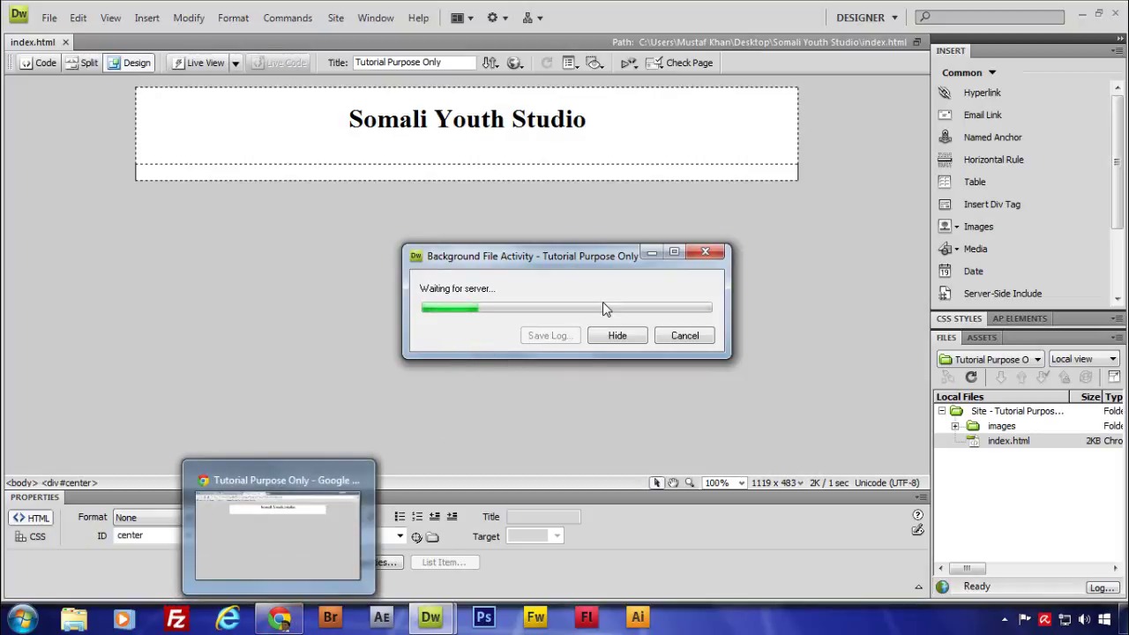
left_click_drag(569, 259, 511, 196)
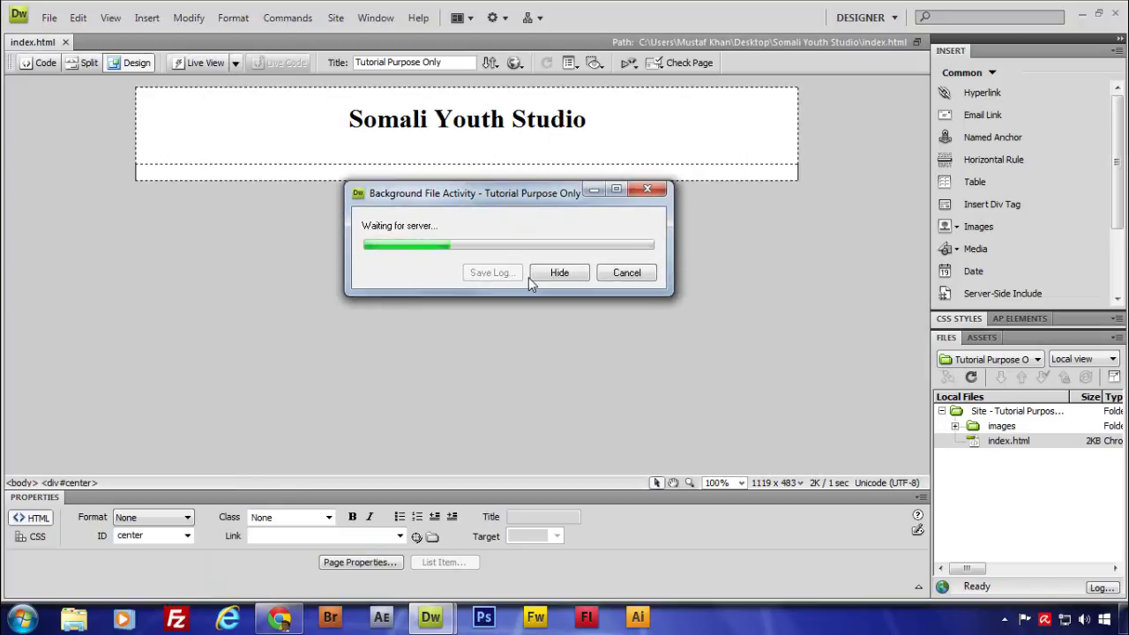
Switch to Chrome, close the local index.html preview and minimize the browser.
left_click(279, 618)
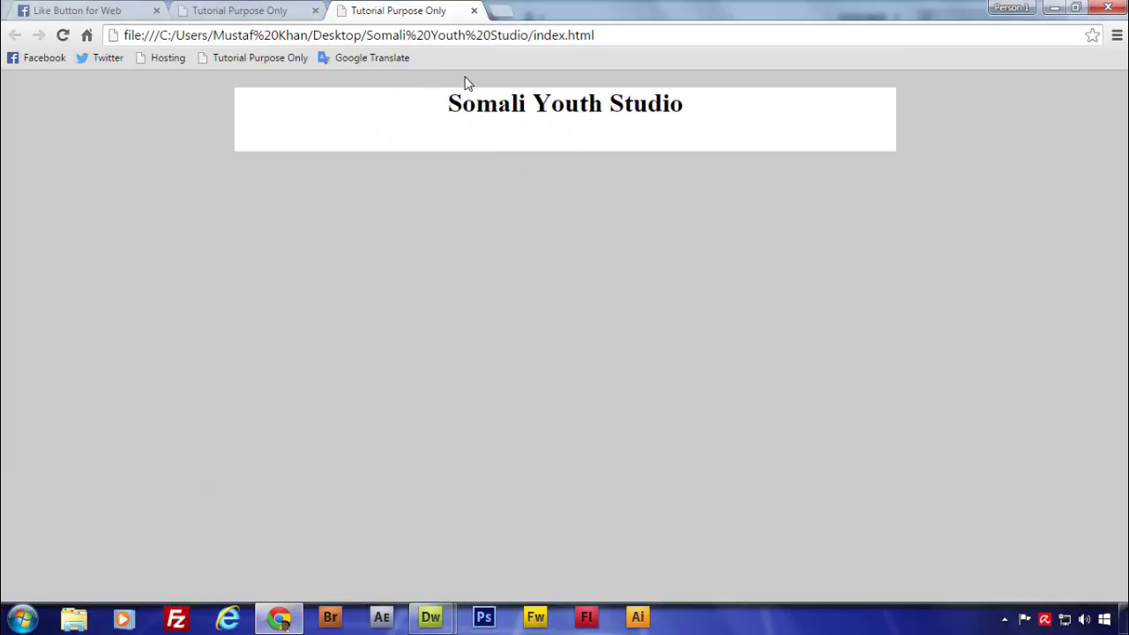
left_click(473, 10)
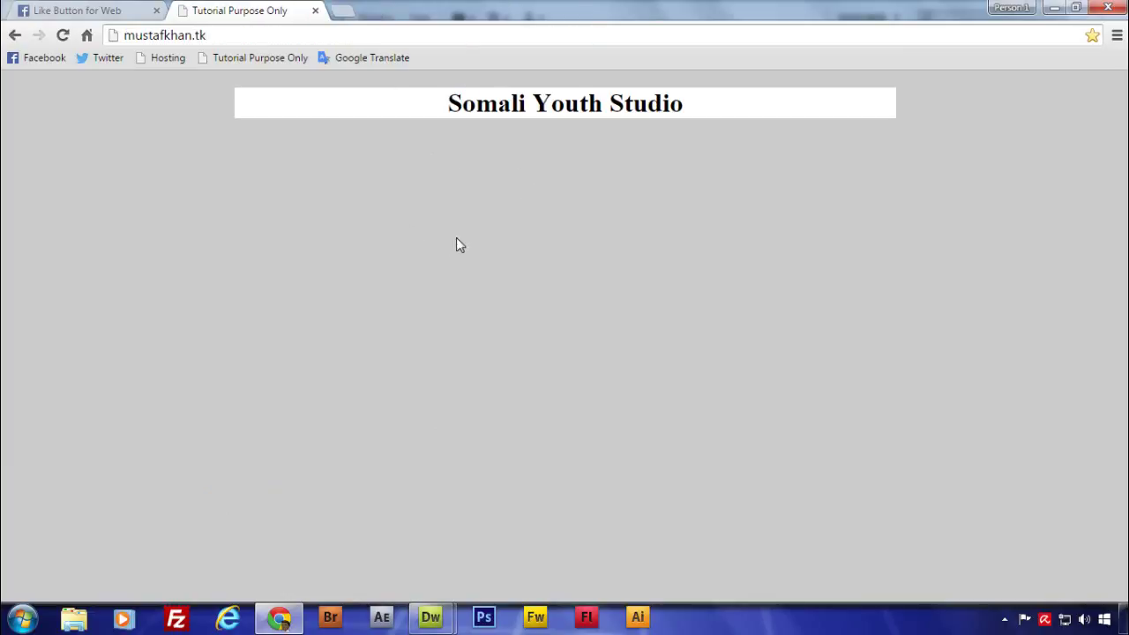
left_click(1054, 8)
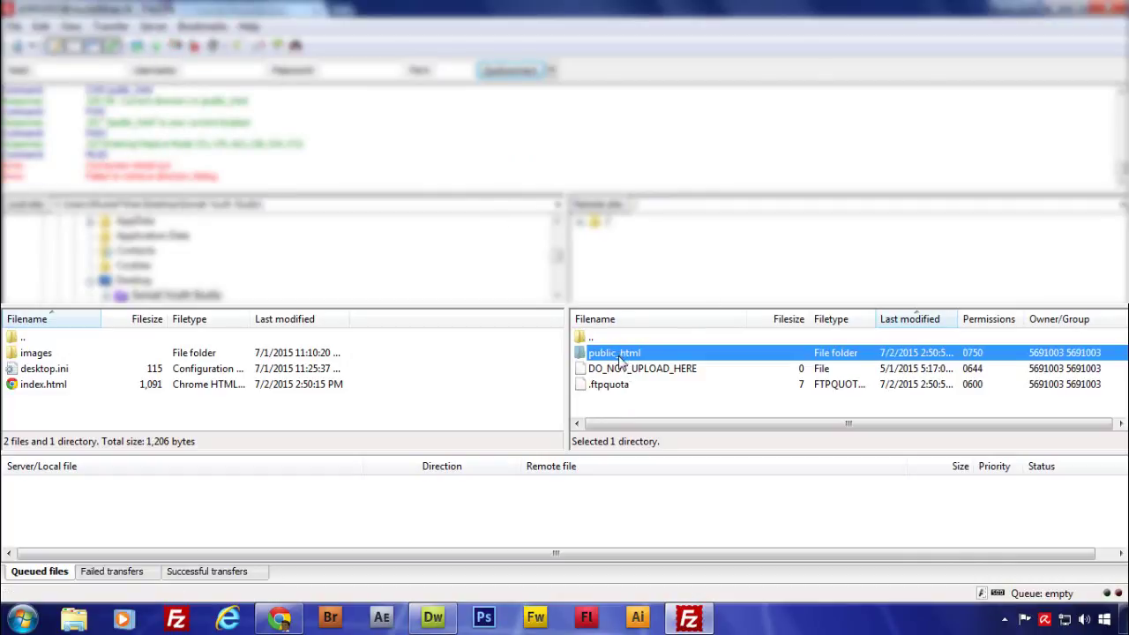
In FileZilla, upload index.html to the remote public_html folder, overwriting the existing file with Always use this action enabled.
left_click(622, 366)
double_click(623, 354)
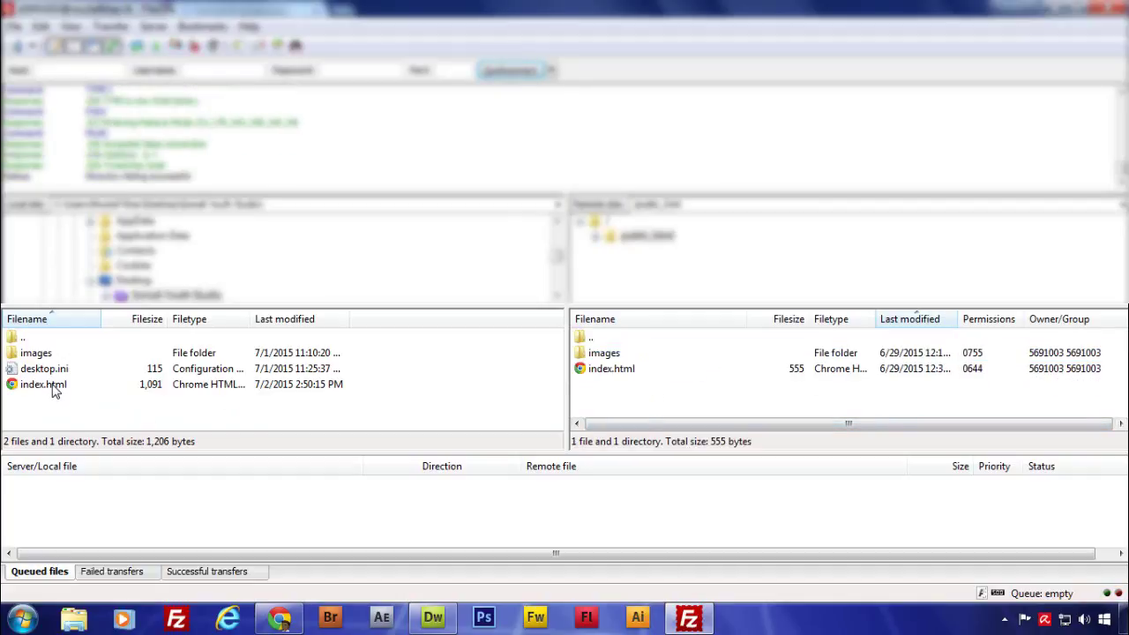
left_click_drag(53, 391, 518, 414)
left_click_drag(670, 385, 672, 386)
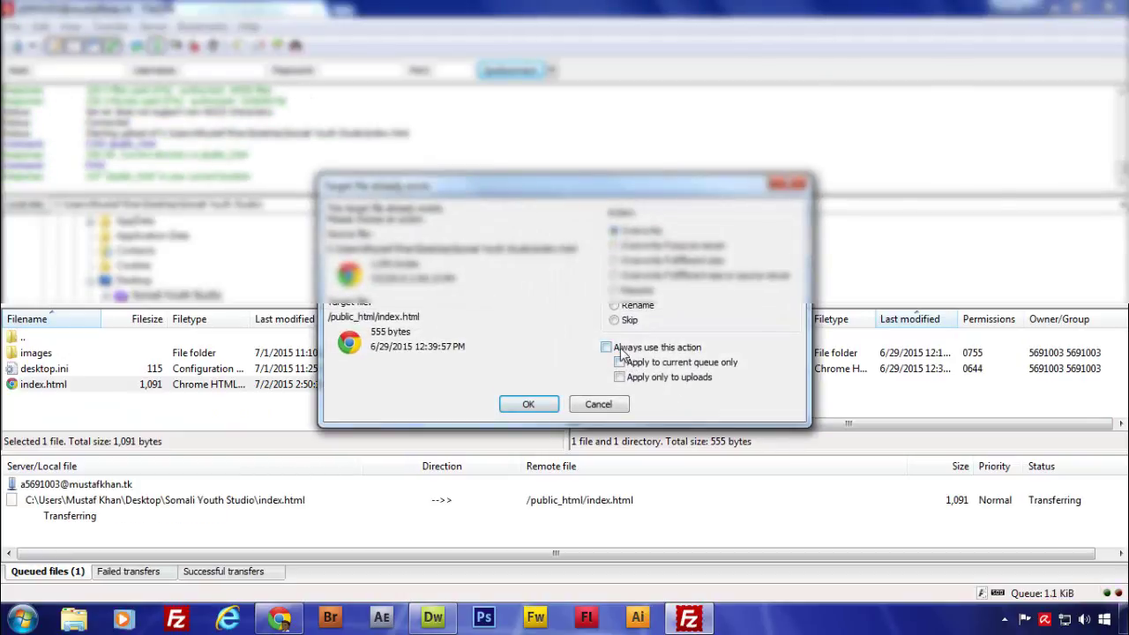
left_click(620, 349)
left_click(543, 404)
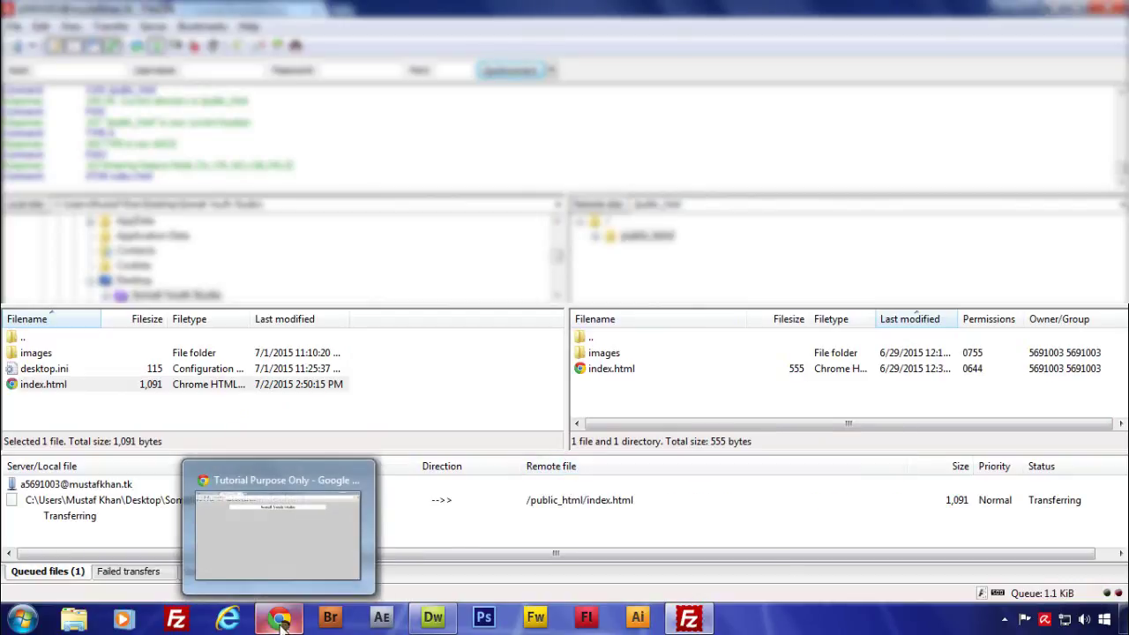
Switch to Chrome and reload the live website, checking the FileZilla transfer of index.html between reloads.
left_click(281, 623)
left_click(65, 38)
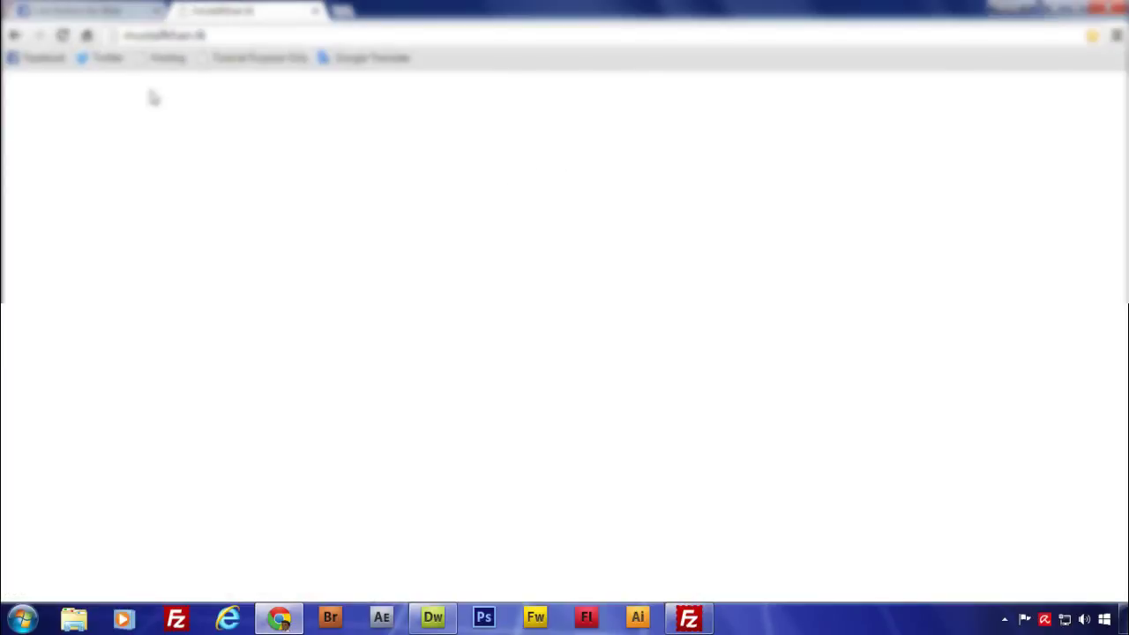
left_click(278, 617)
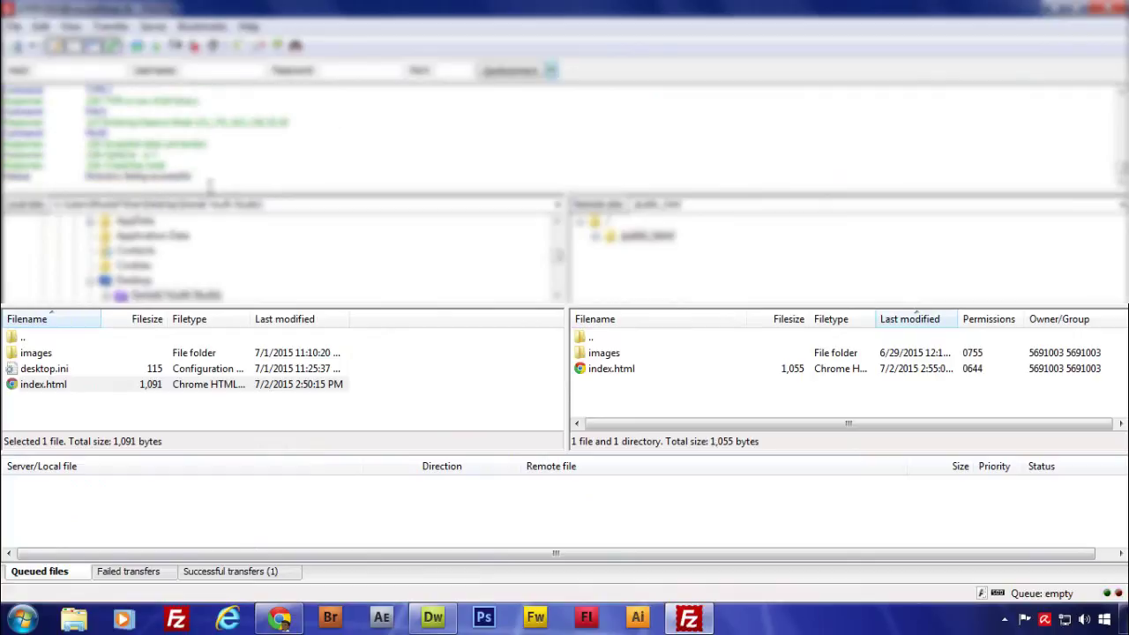
left_click(279, 617)
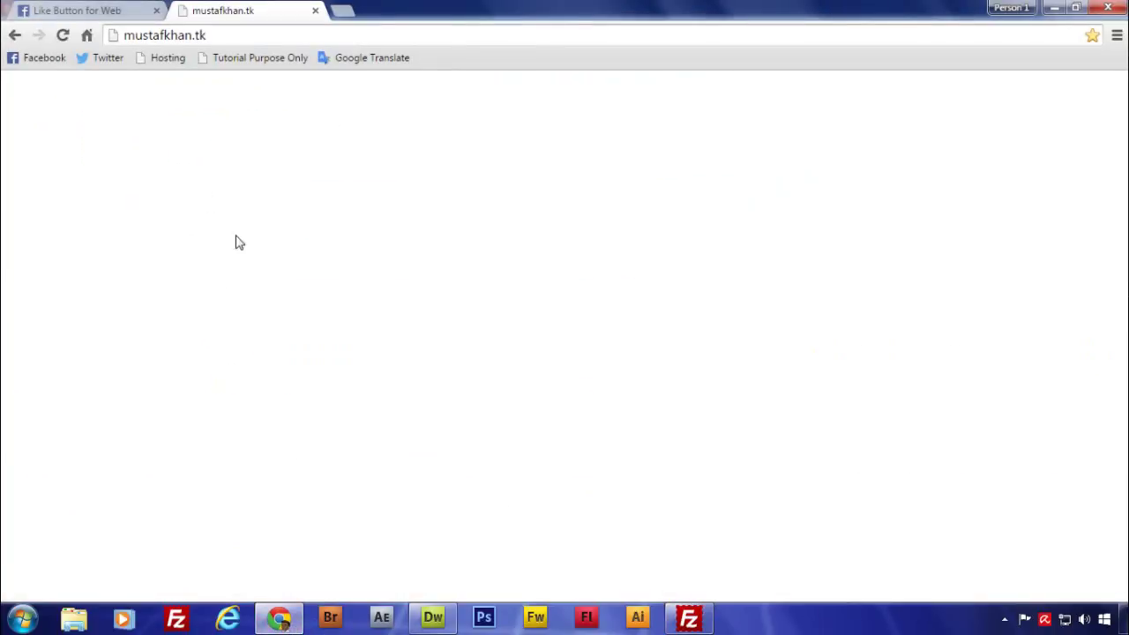
left_click(62, 36)
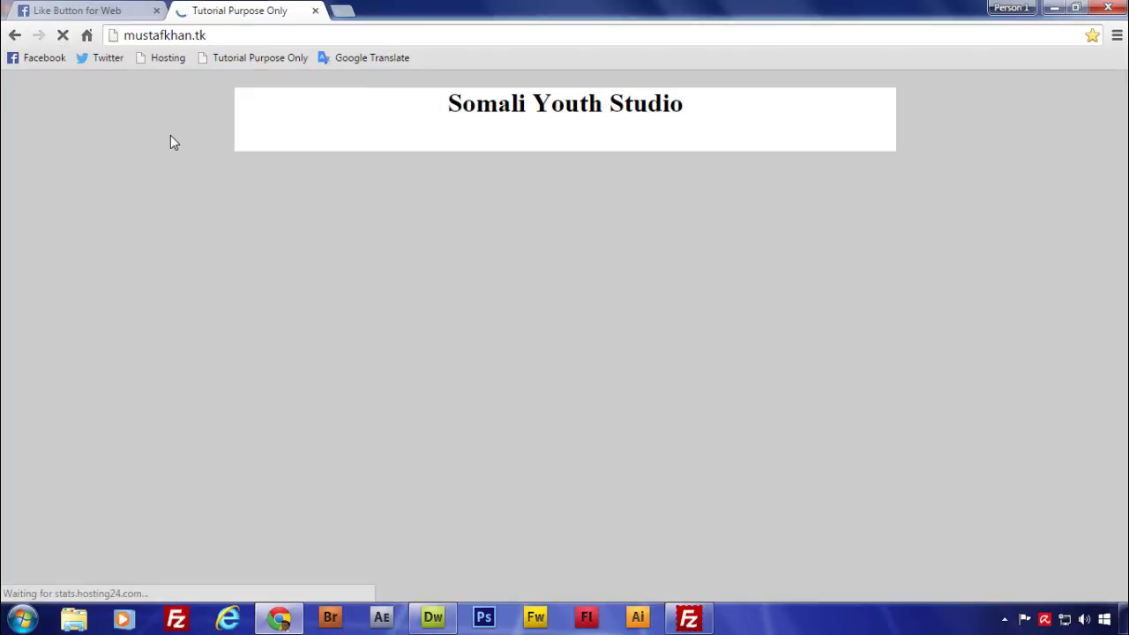